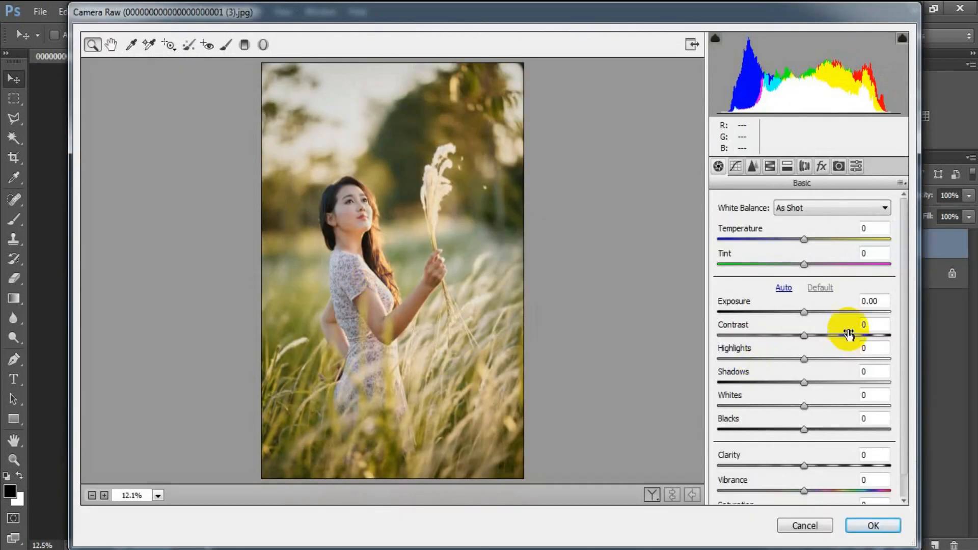
- Warm the white balance with Temperature +18 and Tint -15, and lower Exposure to -0.20
click(805, 241)
drag(805, 241, 793, 266)
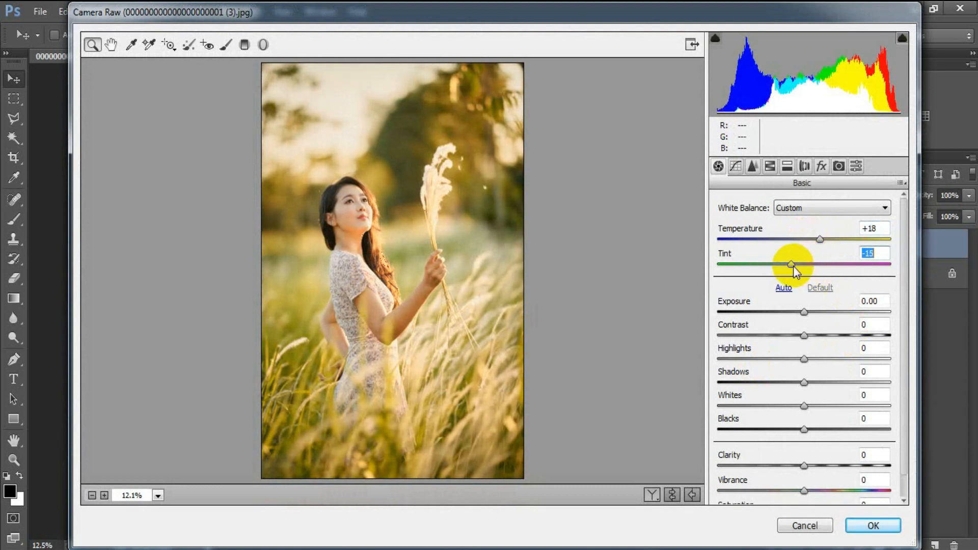
drag(804, 312, 800, 313)
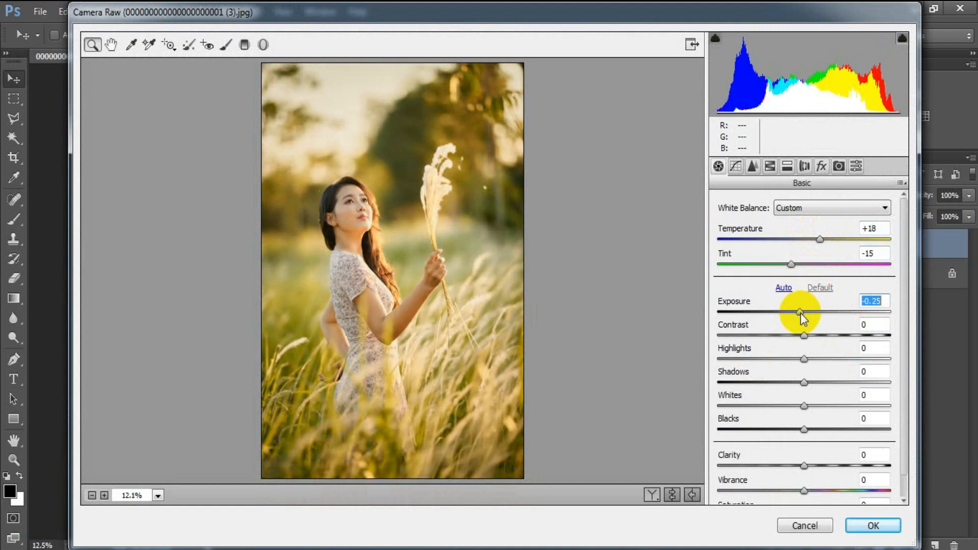
drag(802, 314, 802, 316)
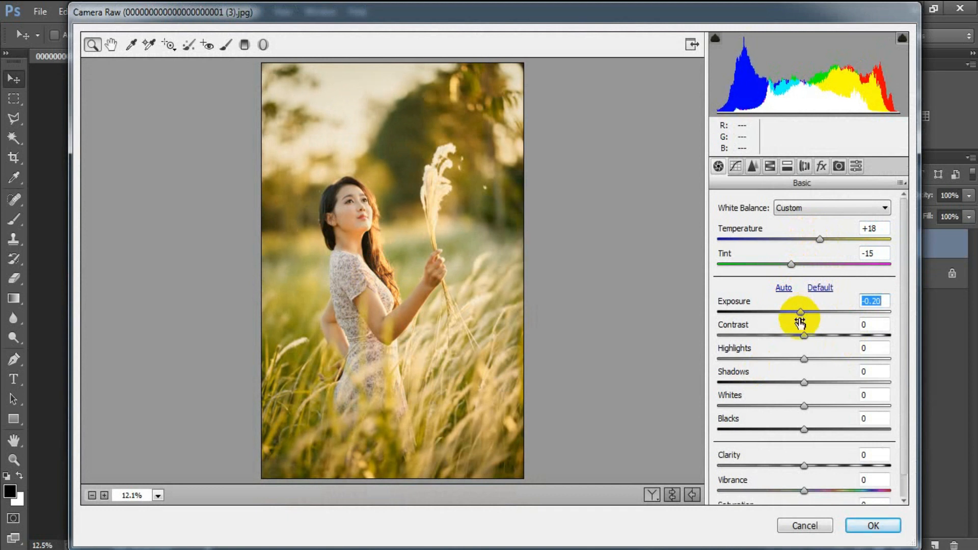
- Flatten the tones with Contrast -34, Highlights -81, Shadows +80, Whites -18 and Blacks -47
drag(804, 335, 776, 336)
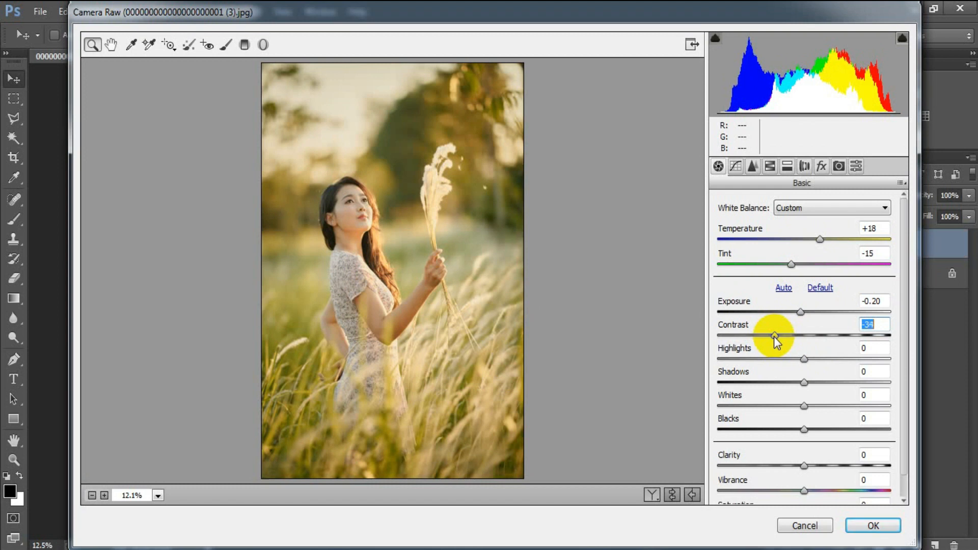
drag(800, 359, 732, 363)
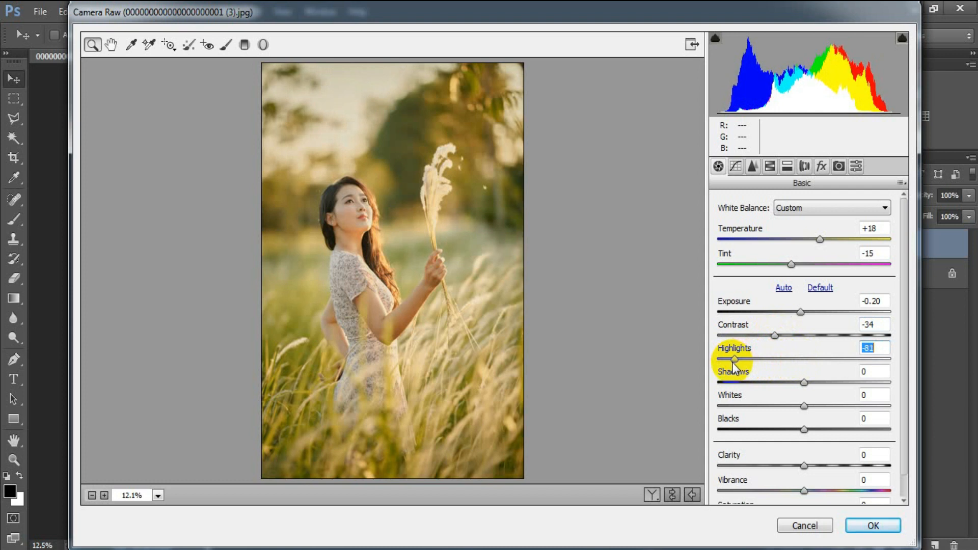
drag(804, 383, 872, 382)
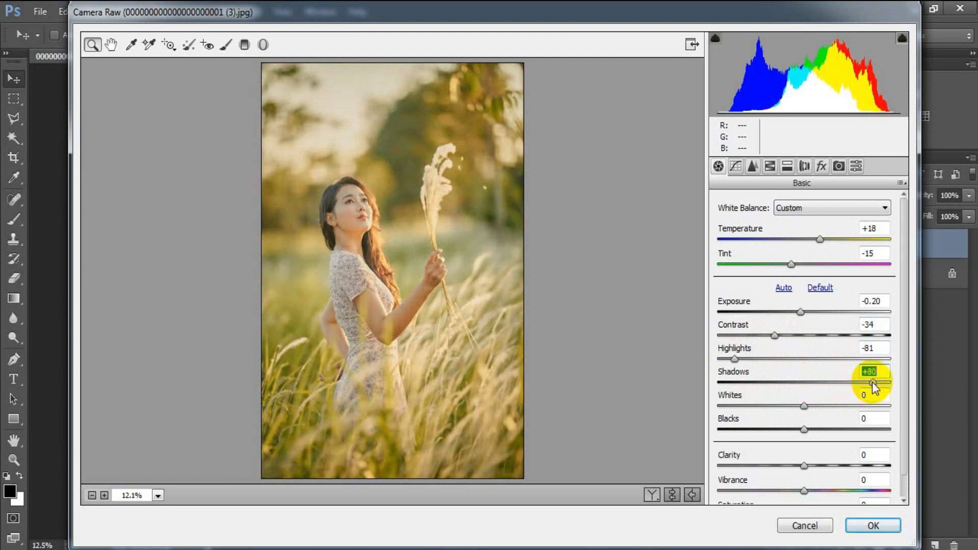
drag(805, 406, 791, 407)
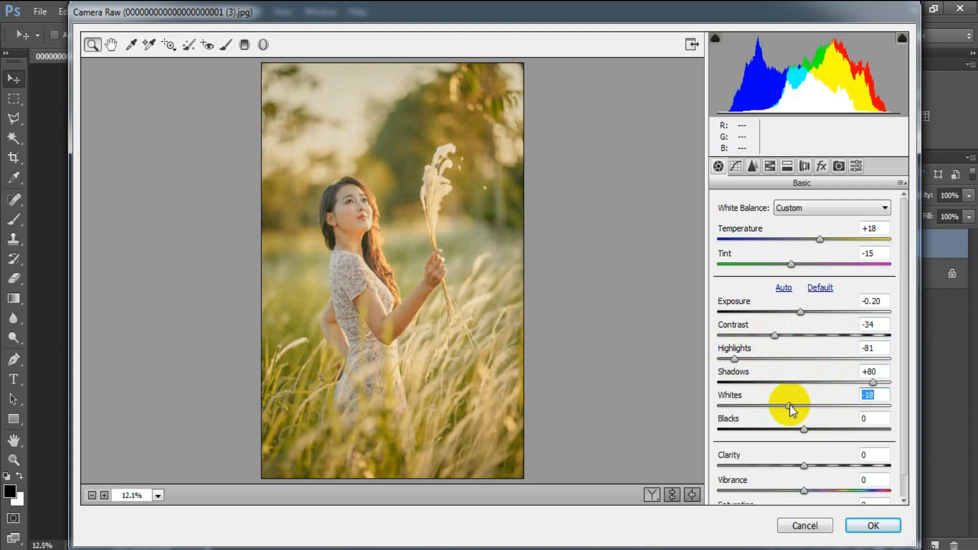
drag(804, 429, 767, 431)
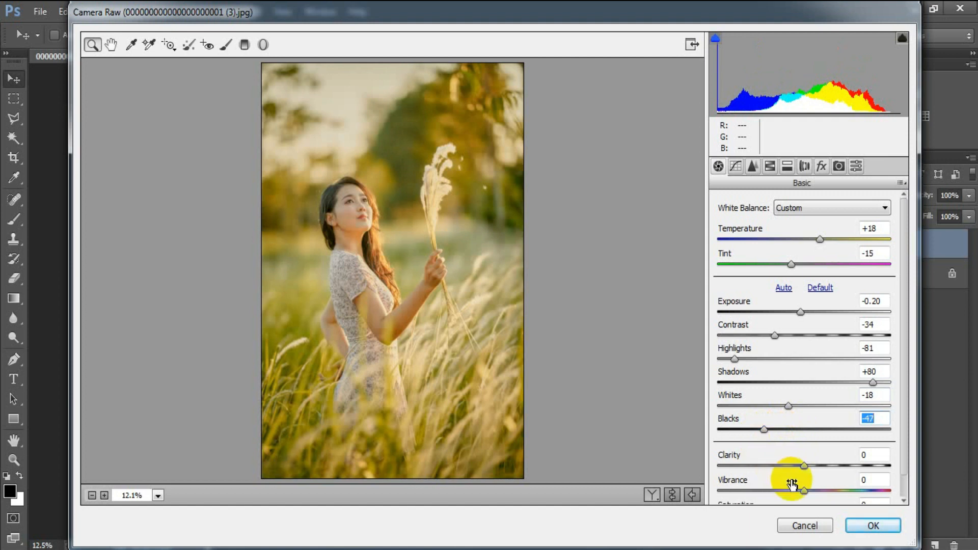
- Soften the photo and mute its colors with Clarity -11, Vibrance -8 and Saturation -15
drag(804, 467, 792, 467)
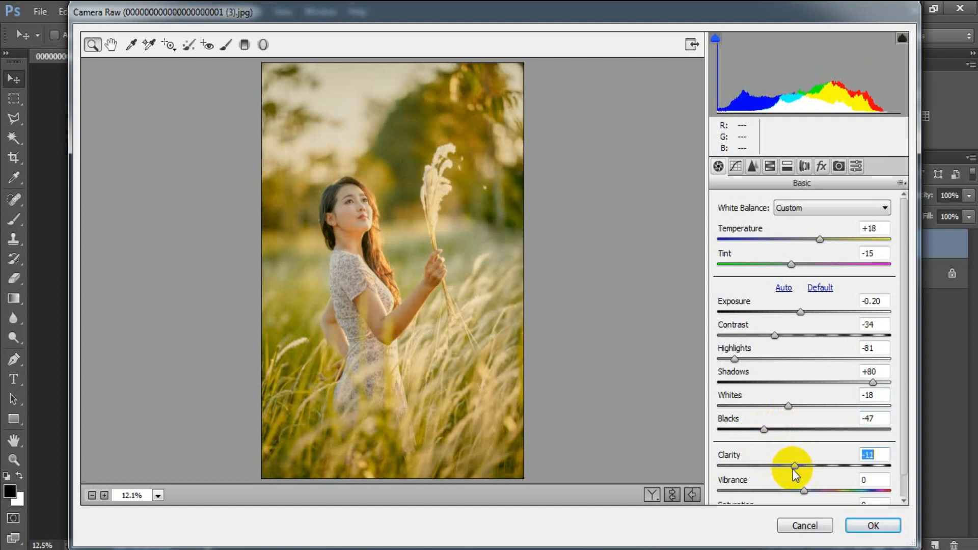
scroll(904, 458, down, 2)
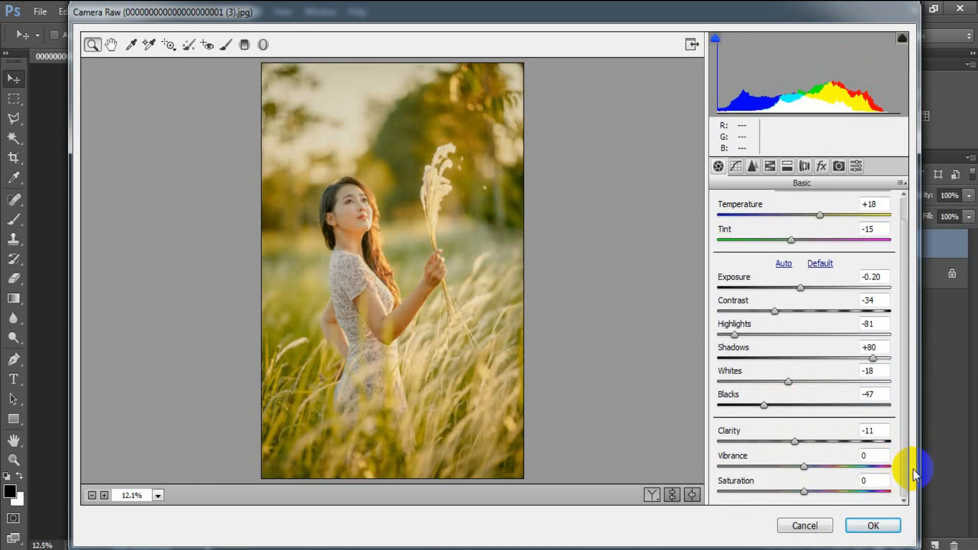
drag(803, 467, 801, 467)
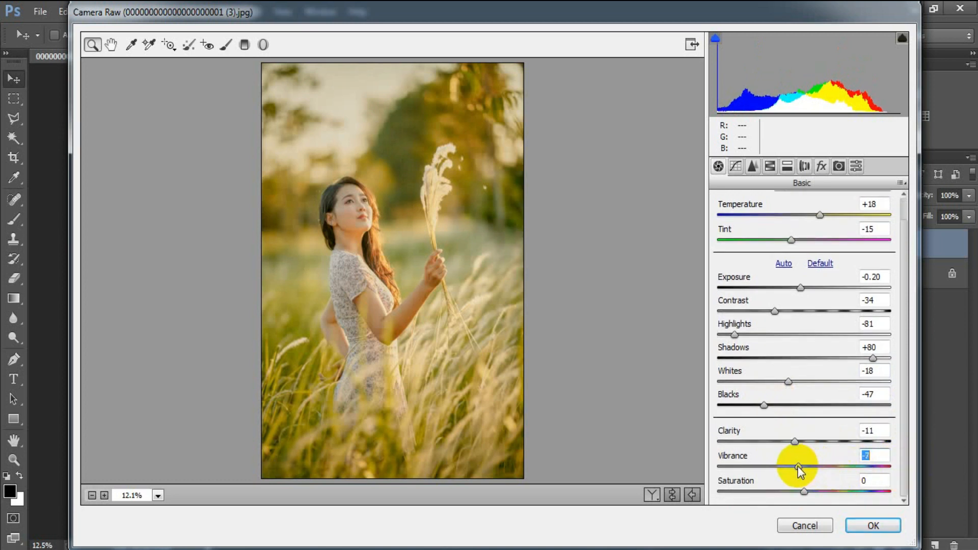
drag(805, 491, 793, 491)
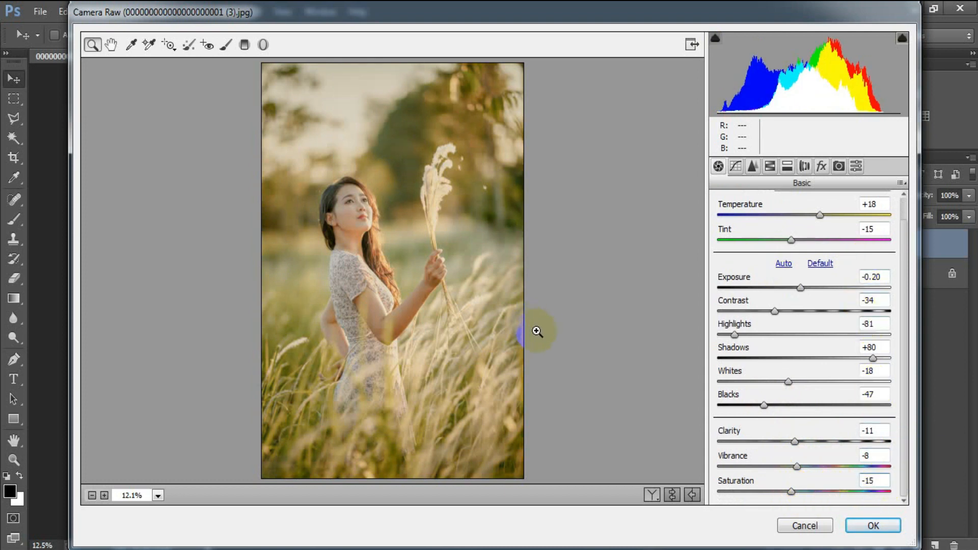
- Lift the black point of the RGB point curve and add points at about input/output 28/25, 60/69 and 114/126
click(735, 167)
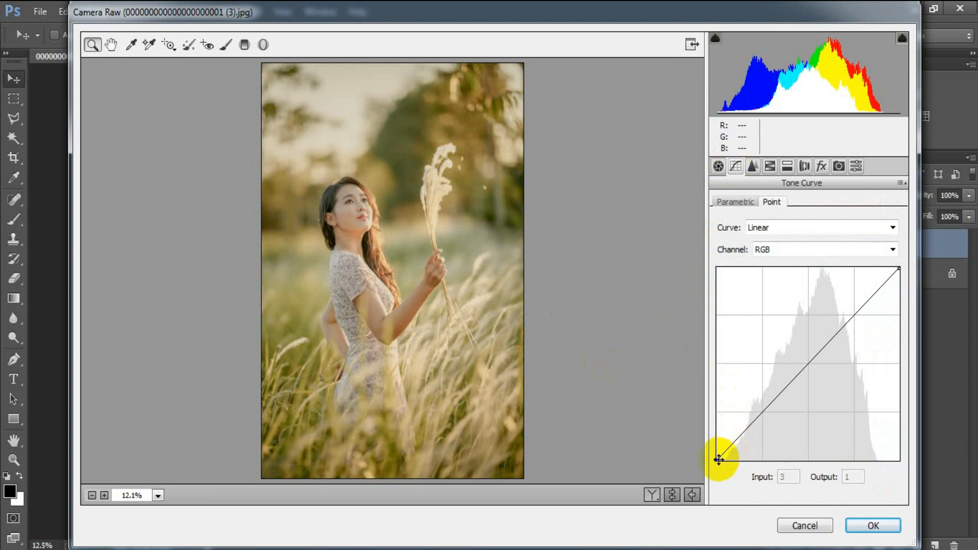
drag(719, 460, 737, 441)
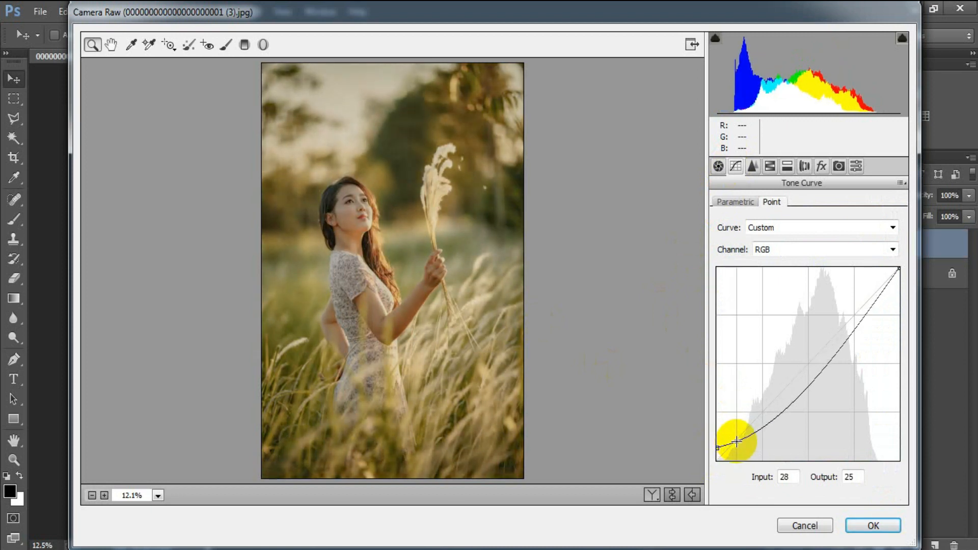
drag(757, 424, 759, 409)
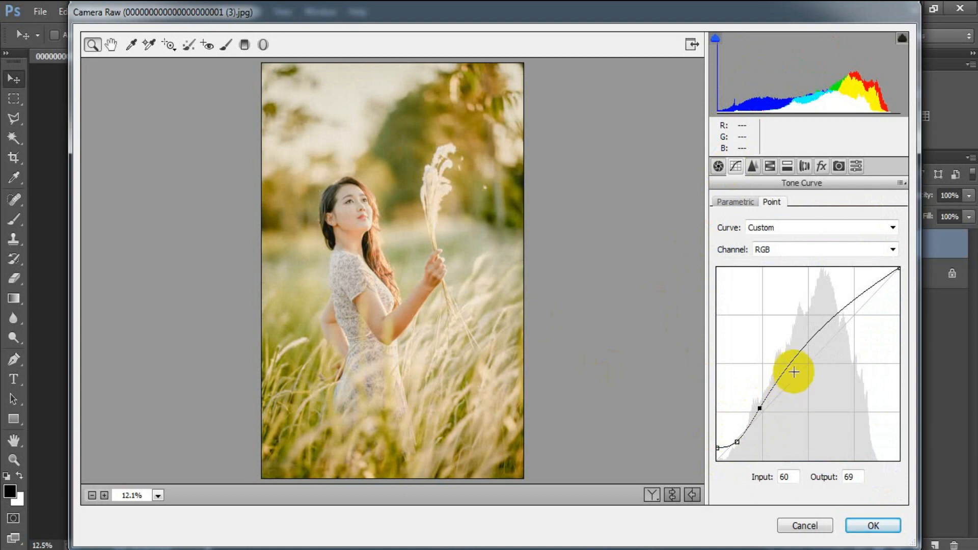
drag(792, 365, 800, 365)
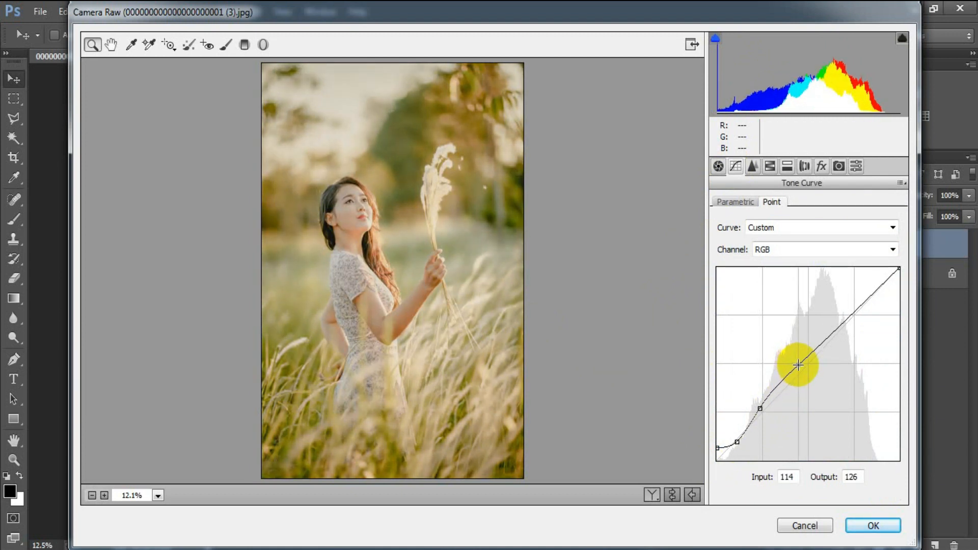
- Add an RGB curve highlight point at 190/178, lower the white endpoint to output 230, and move the deep-shadow point to 34/30
drag(847, 322, 855, 325)
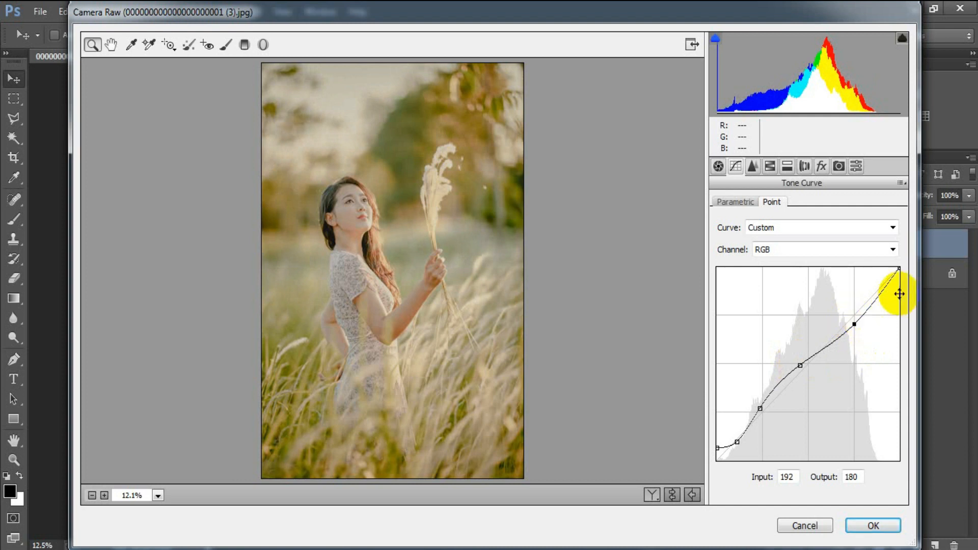
drag(899, 272, 899, 286)
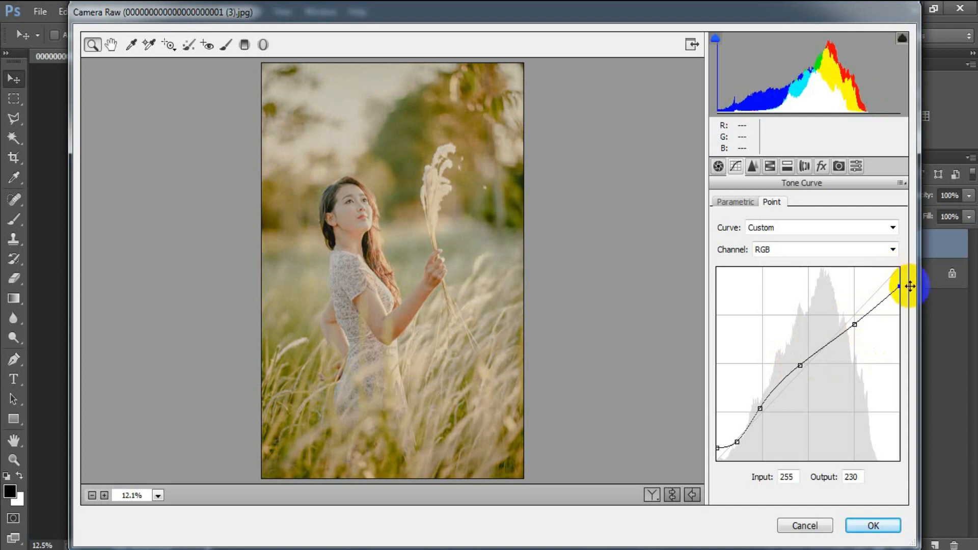
drag(854, 323, 853, 325)
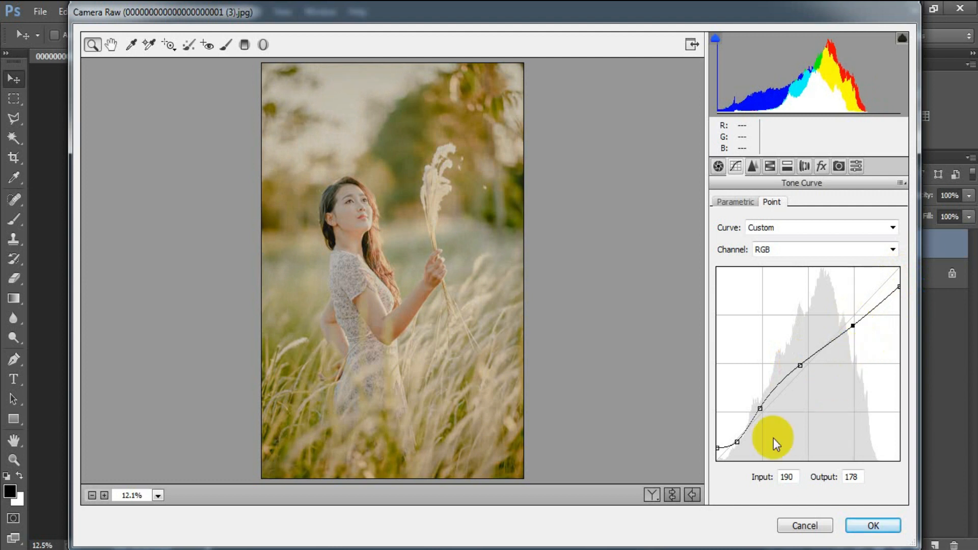
drag(739, 443, 741, 438)
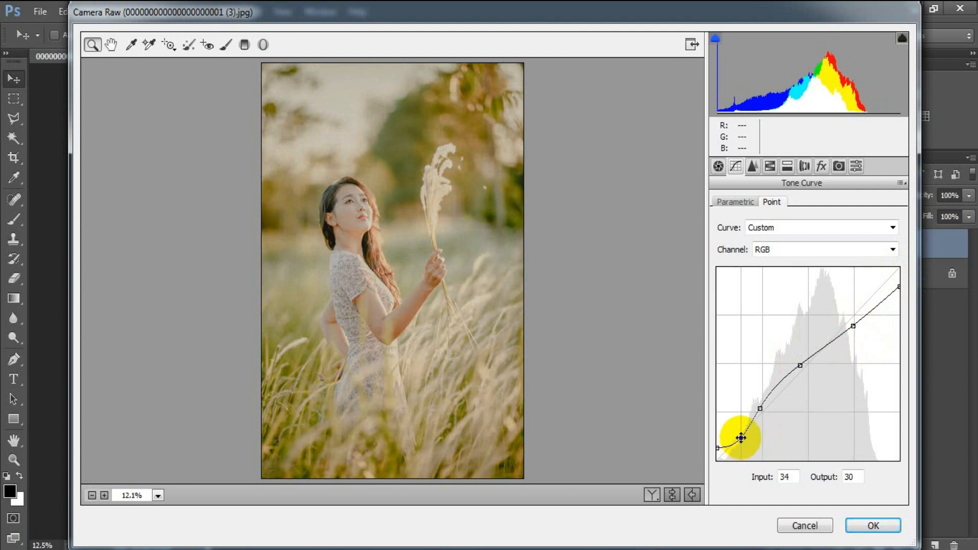
- Shape the Red channel curve into an S with points at input/output 27/9, 128/126 and 185/208 plus a lowered shadow point between the first two
click(830, 250)
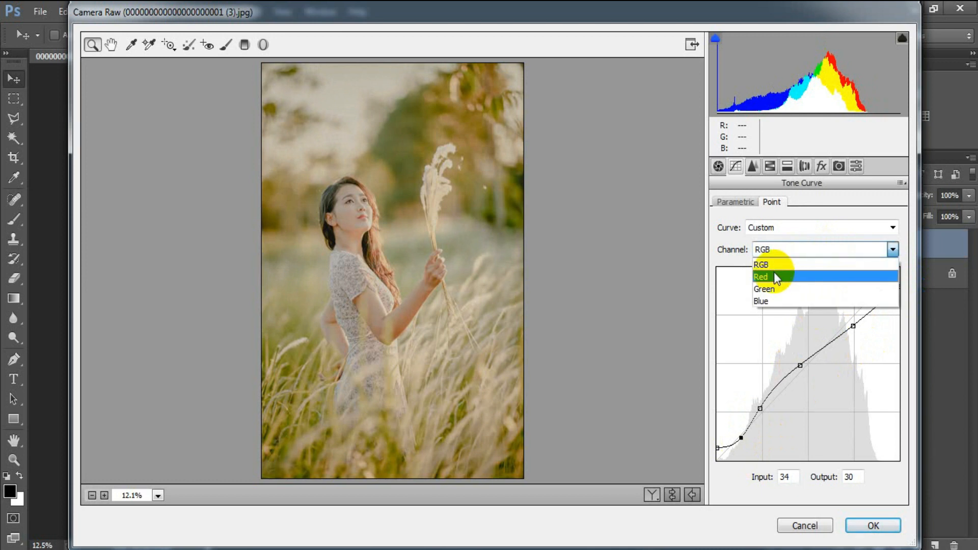
click(784, 276)
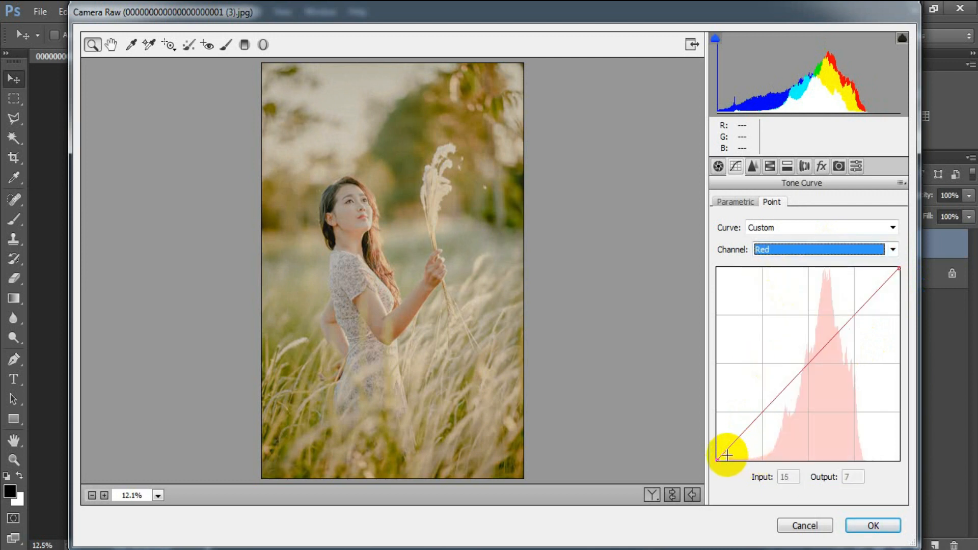
drag(728, 448, 772, 423)
drag(810, 377, 808, 365)
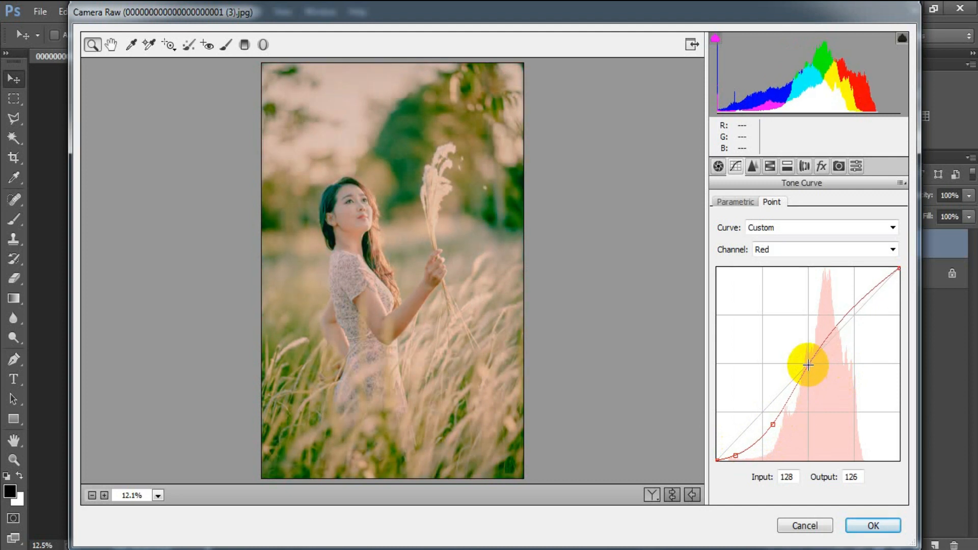
drag(848, 306, 849, 303)
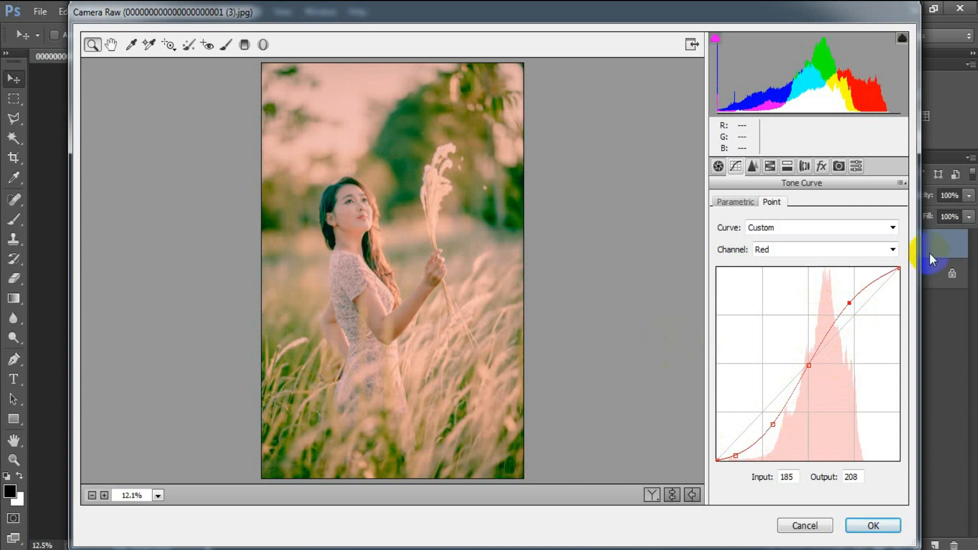
click(736, 454)
drag(737, 451, 736, 453)
- Shape the Green channel curve into an S with points at input/output 25/10, 74/54, 128/122 and 185/200
click(892, 249)
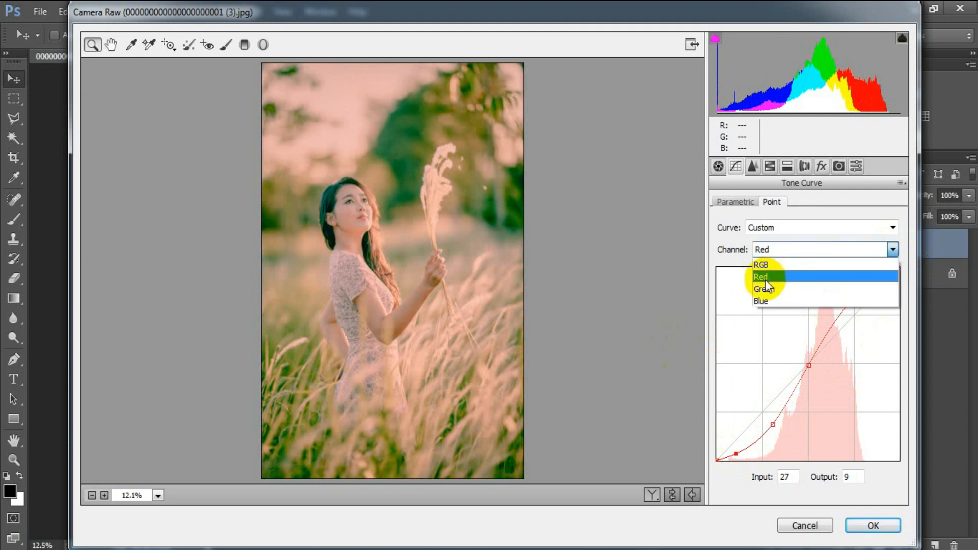
click(769, 288)
drag(734, 443, 734, 452)
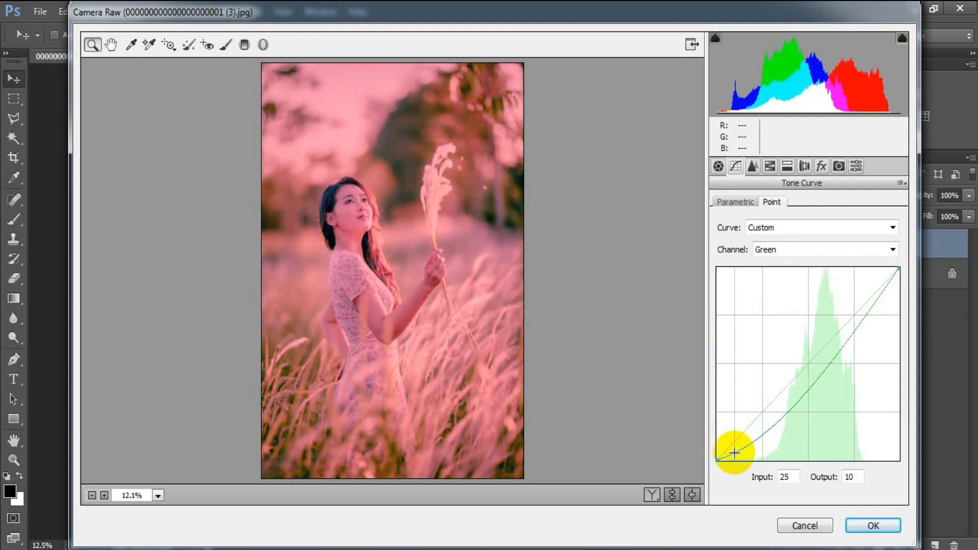
drag(774, 424, 769, 419)
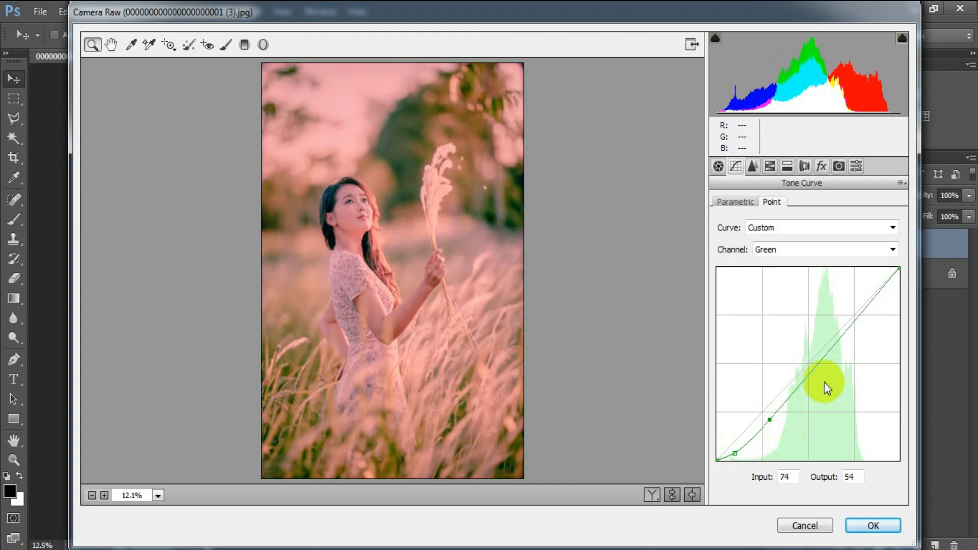
click(808, 373)
drag(809, 373, 808, 367)
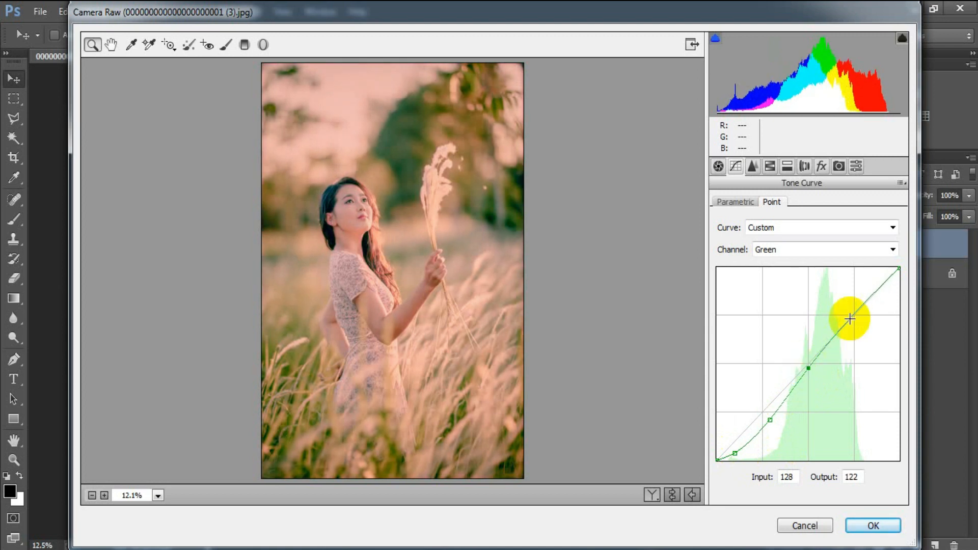
drag(847, 312, 849, 309)
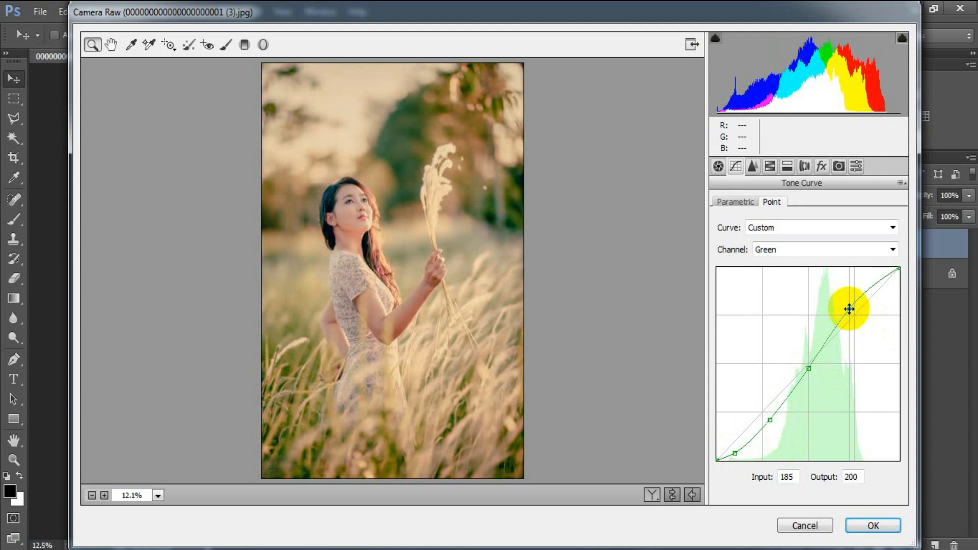
- Shape the Blue channel curve into an S with points at input/output 24/12, 70/55 and 184/204 plus a midtone point
click(842, 250)
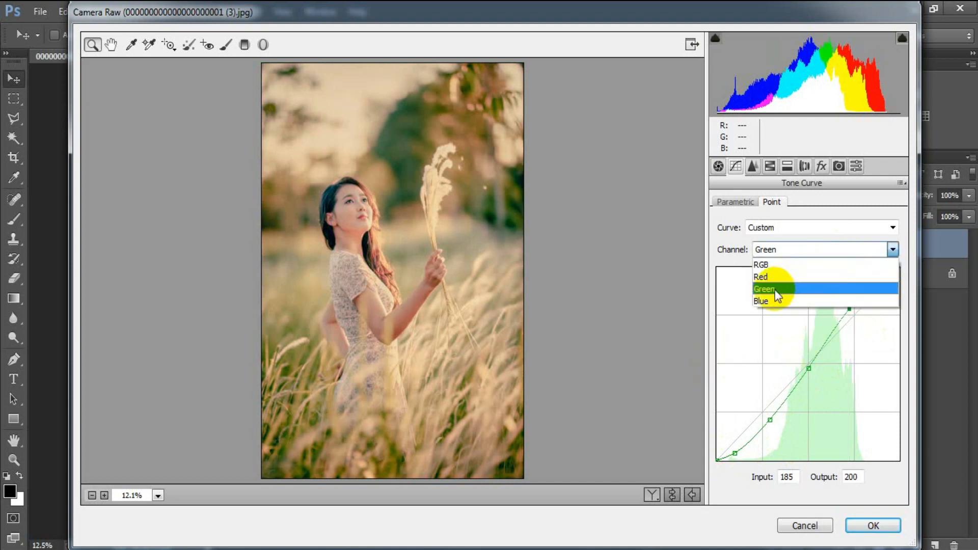
click(810, 302)
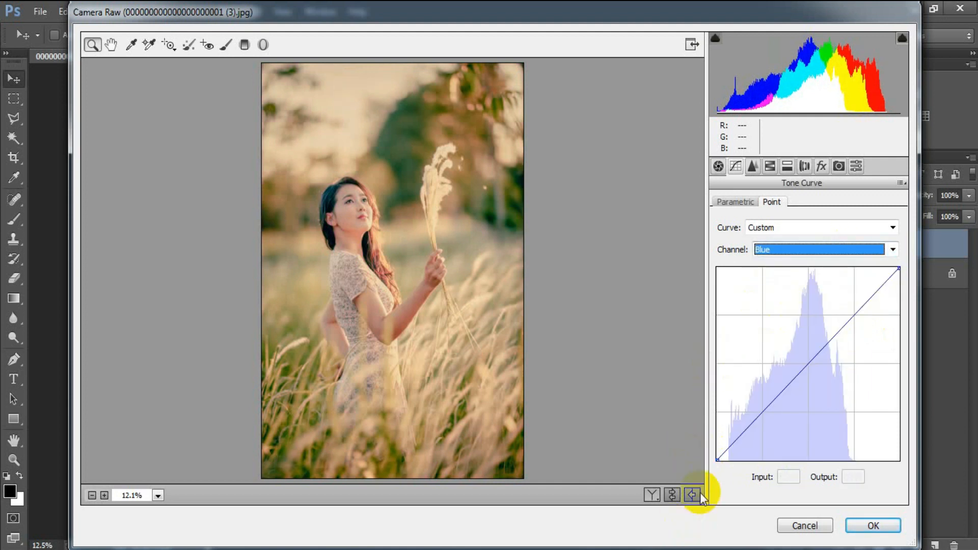
click(732, 452)
drag(732, 453, 734, 451)
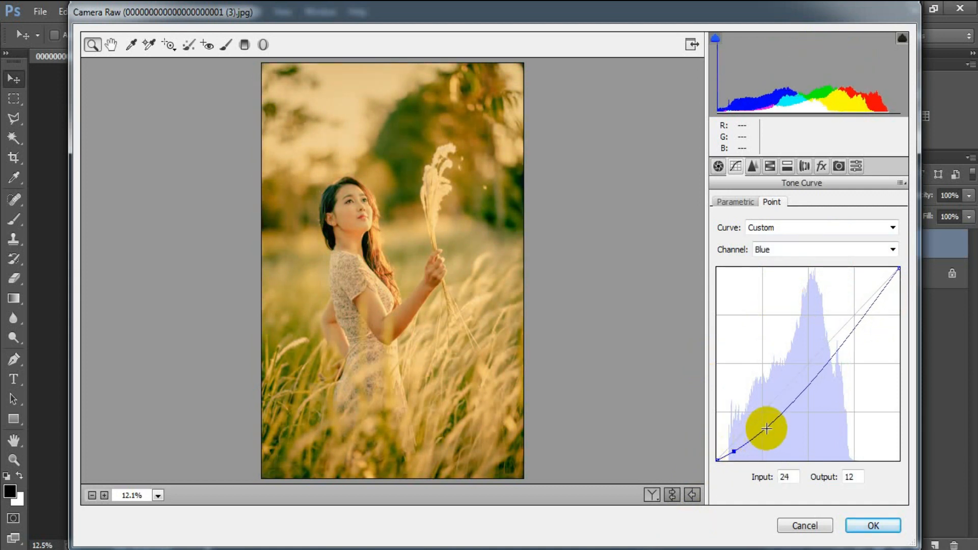
drag(770, 424, 767, 418)
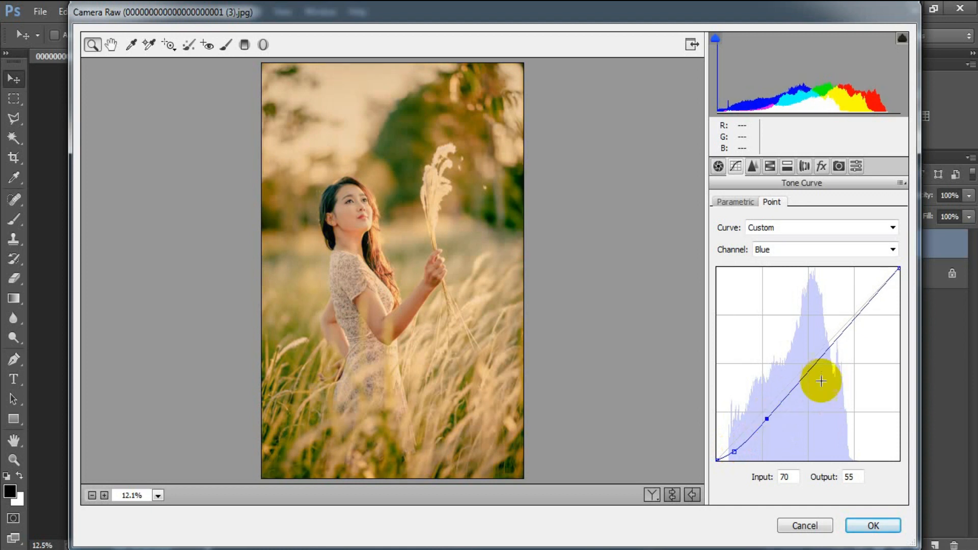
click(808, 370)
drag(854, 316, 847, 306)
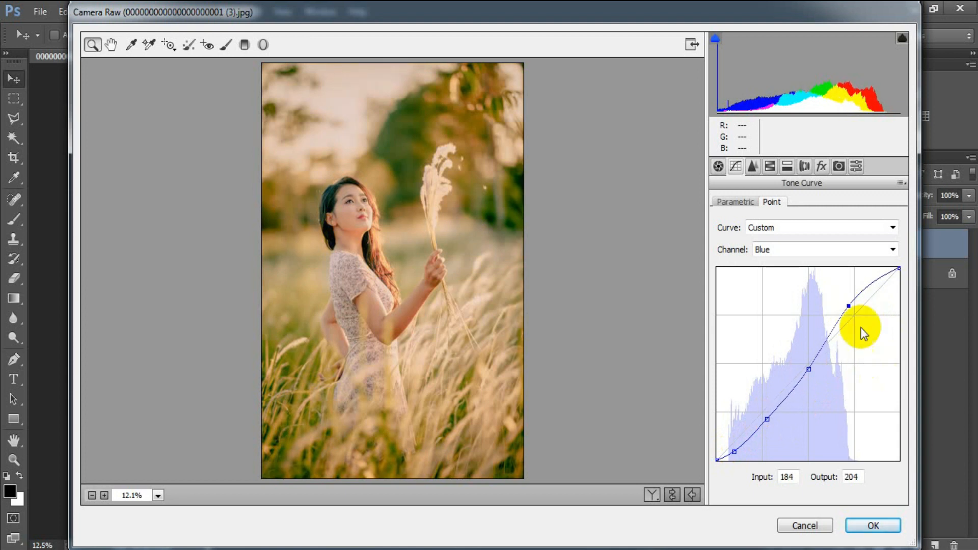
- Set sharpening Amount to 28 and Masking to 23, and noise reduction Luminance to 39 and Color to 31
click(753, 166)
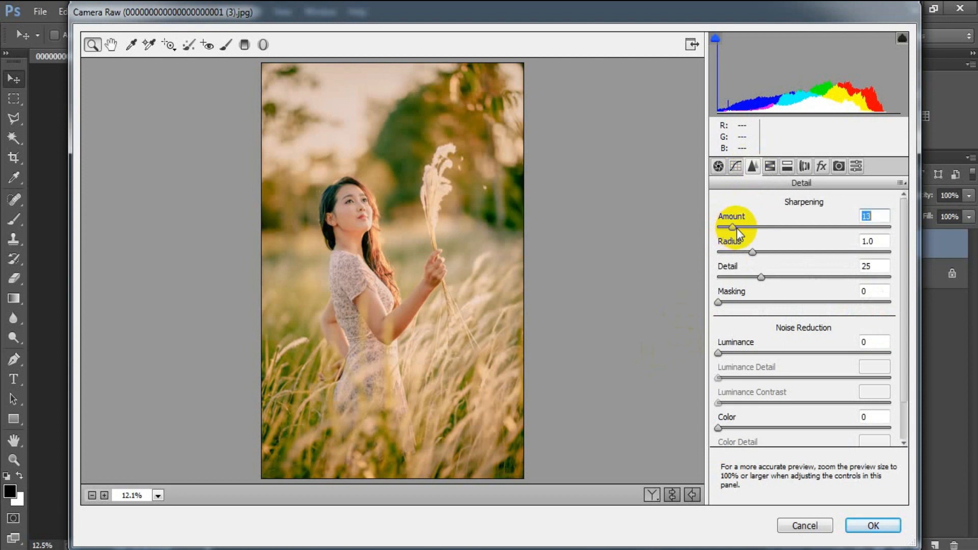
drag(746, 234, 754, 228)
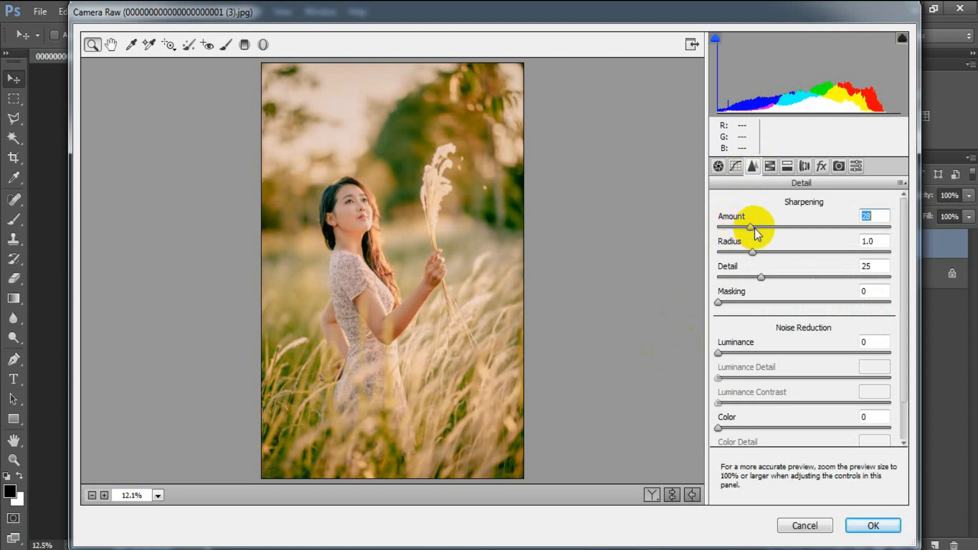
drag(719, 305, 753, 302)
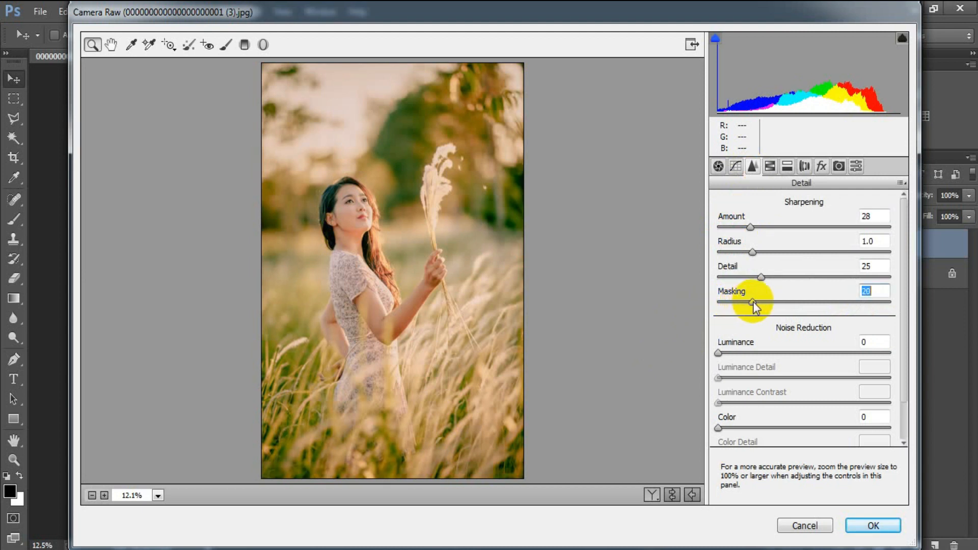
drag(722, 354, 787, 353)
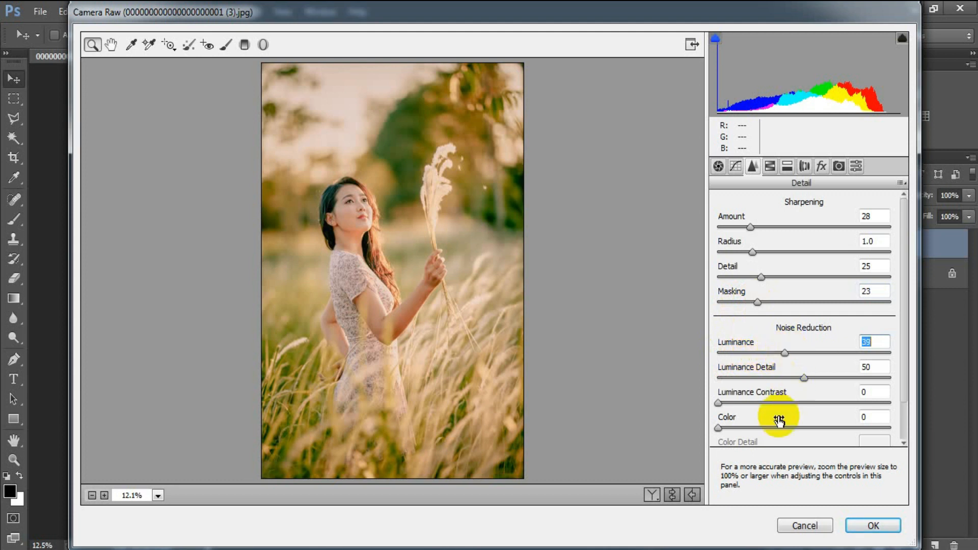
drag(722, 429, 777, 428)
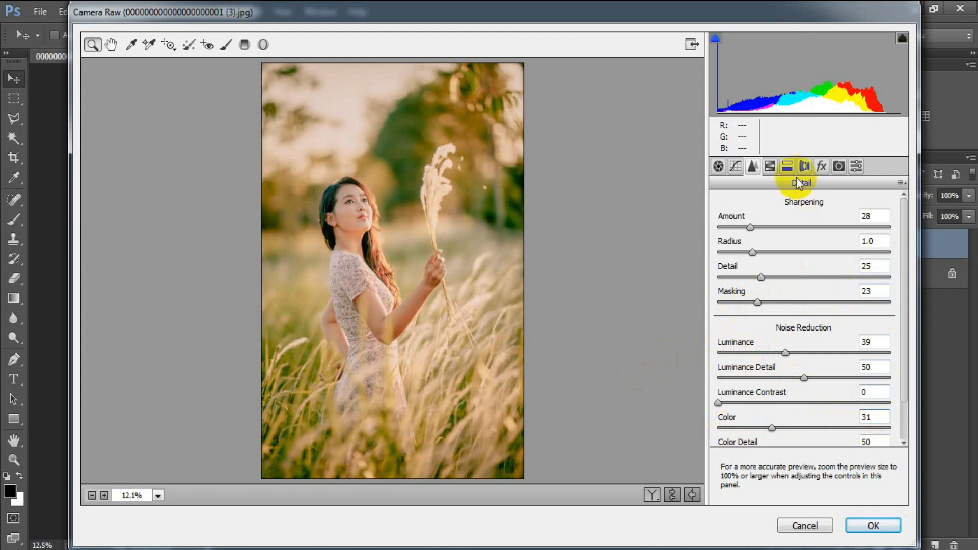
- Set the HSL hue of Reds to +10, Oranges to -1, Yellows to -52 and Greens to -100
click(770, 167)
click(723, 226)
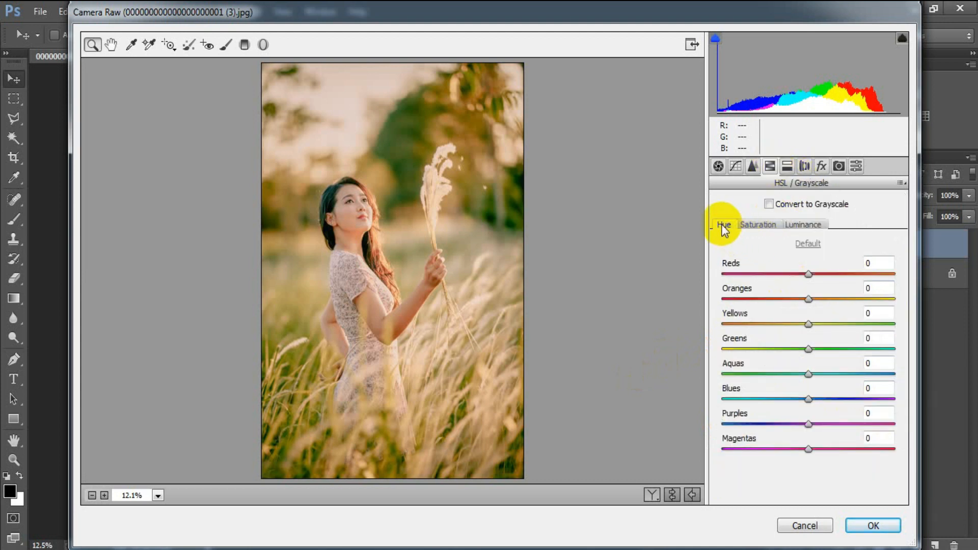
drag(808, 276, 820, 281)
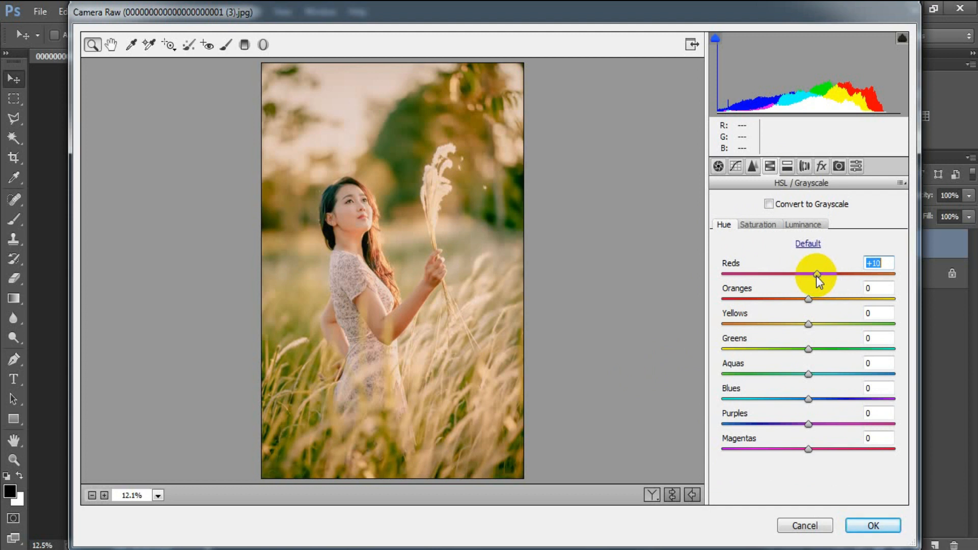
click(809, 300)
drag(809, 302, 807, 302)
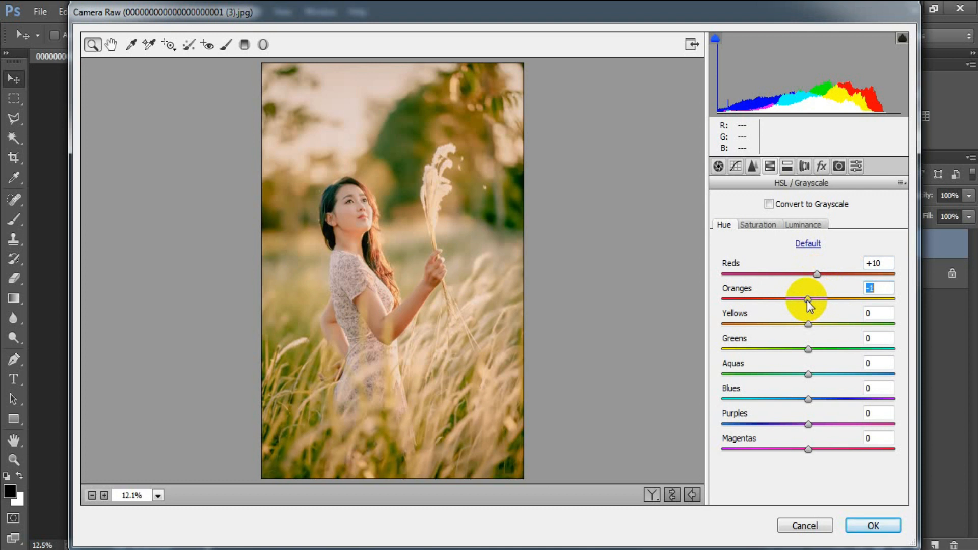
drag(809, 325, 762, 335)
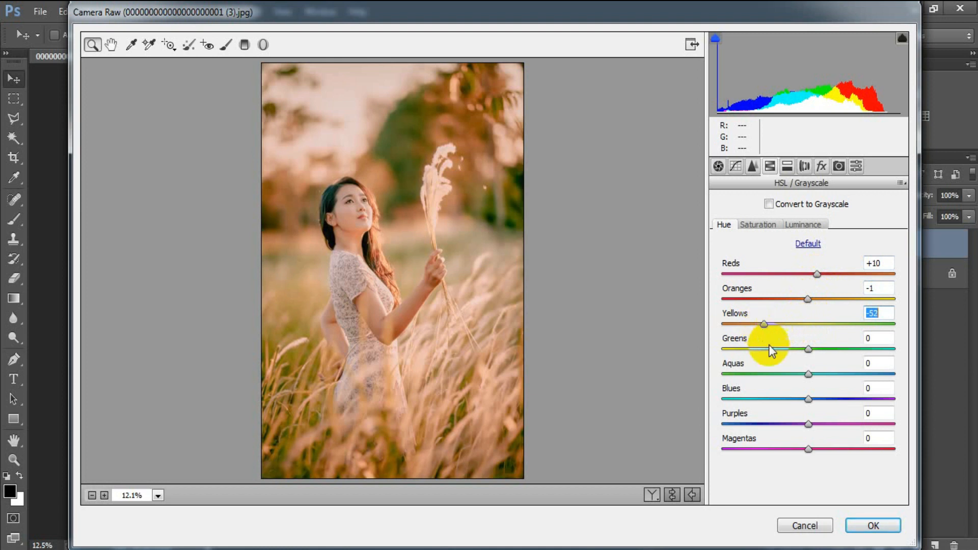
drag(808, 349, 711, 362)
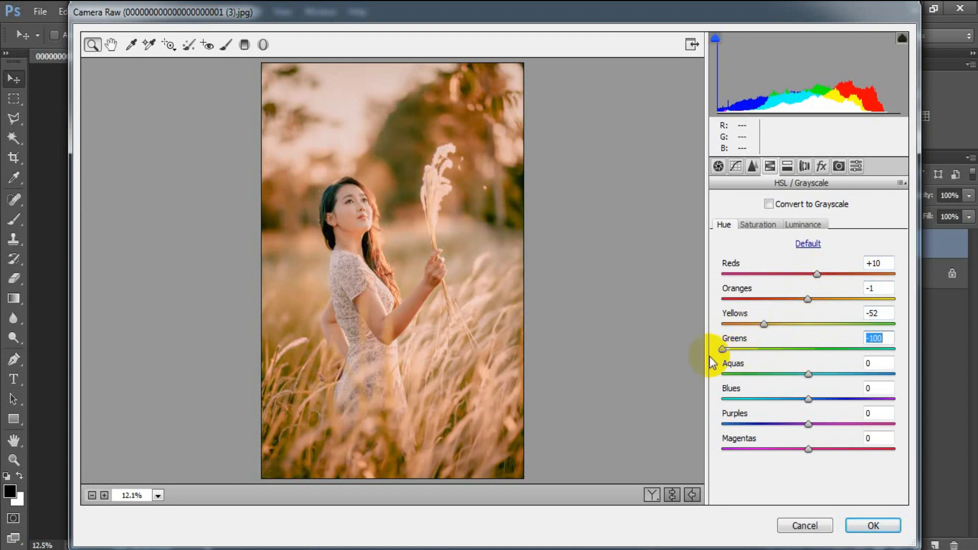
- Set the HSL hue of Blues to -38, Purples to -100 and Magentas to +100
drag(809, 402, 779, 404)
drag(775, 402, 774, 404)
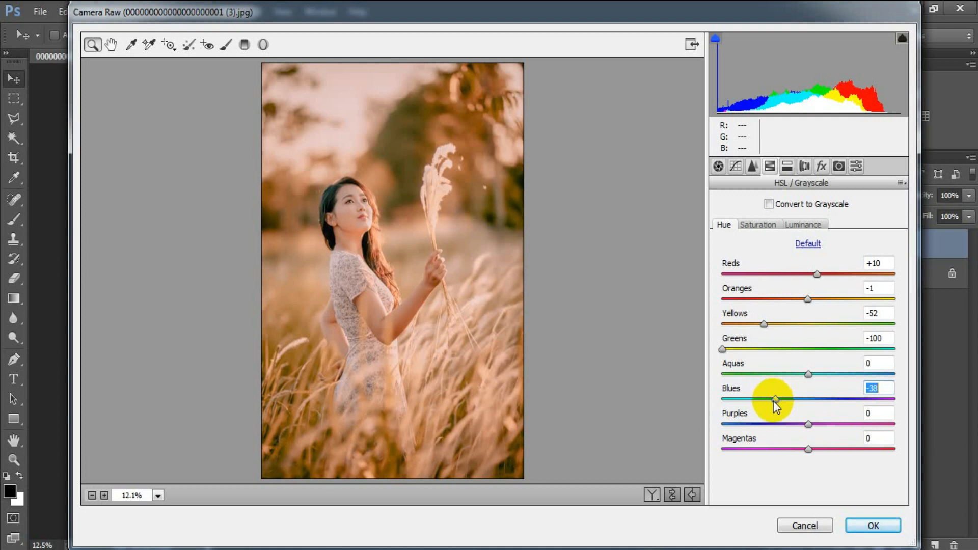
drag(807, 425, 711, 432)
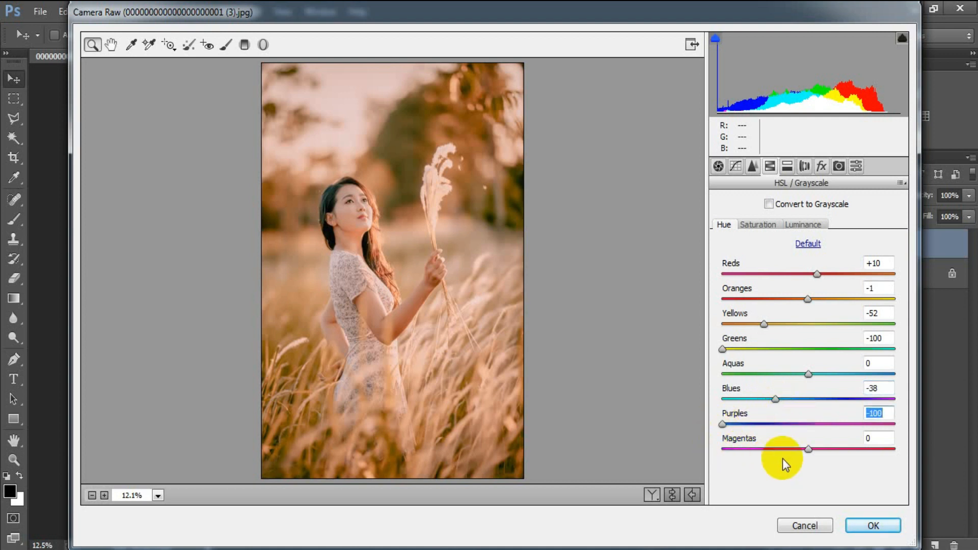
drag(808, 451, 918, 457)
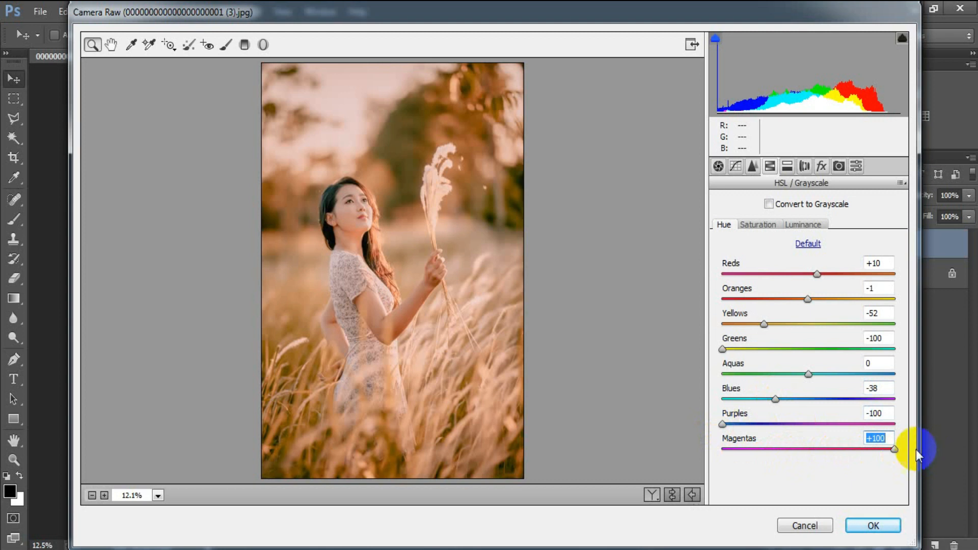
click(886, 438)
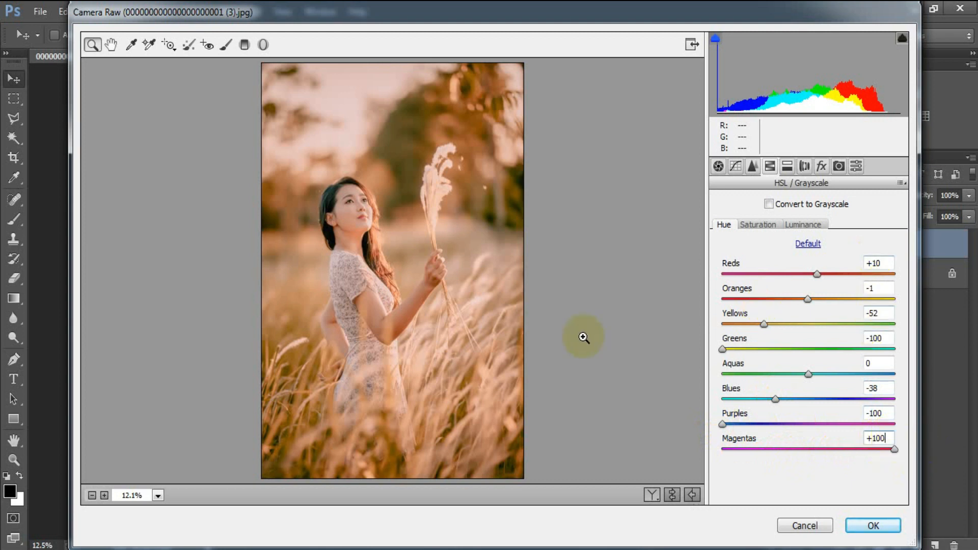
- Set the HSL saturation of Reds to +21, Oranges to +34, Yellows to -42 and Greens to -100
click(758, 224)
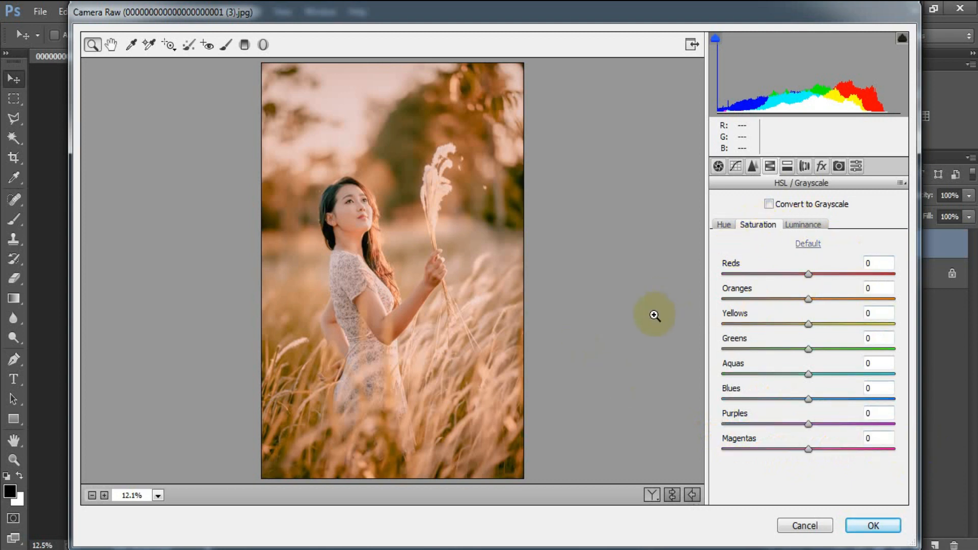
drag(808, 274, 828, 275)
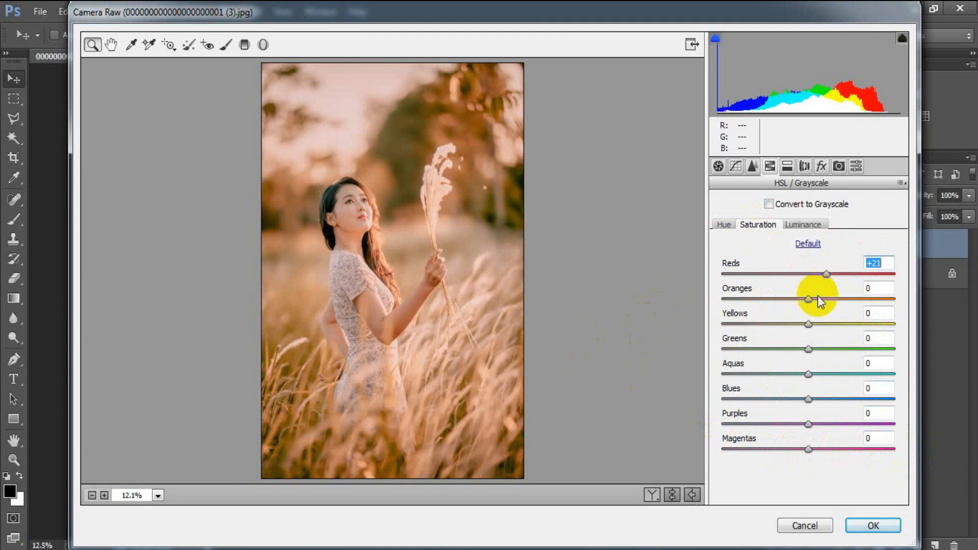
drag(808, 299, 838, 298)
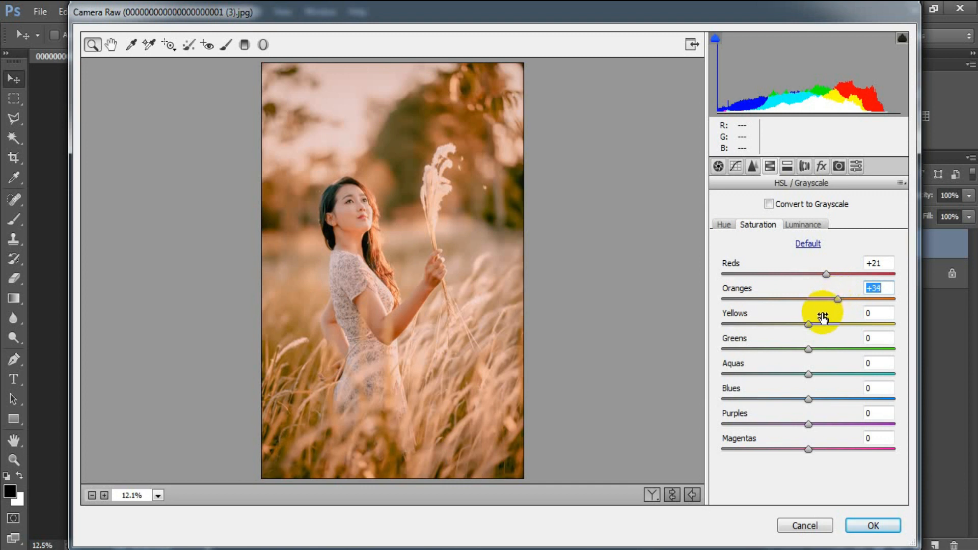
drag(808, 324, 718, 351)
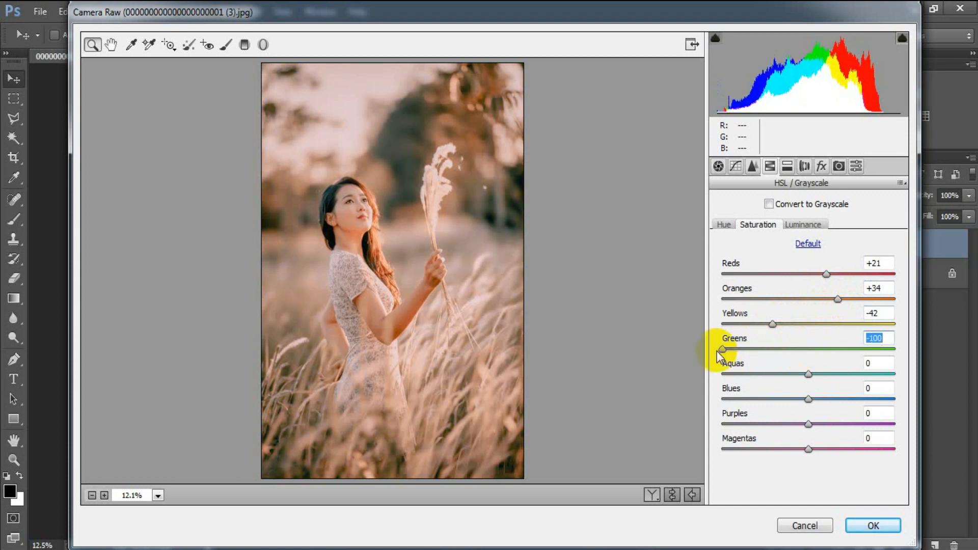
- Set the HSL saturation of Aquas to -10, Blues to -20, Purples to -100 and Magentas to -42
drag(810, 374, 802, 379)
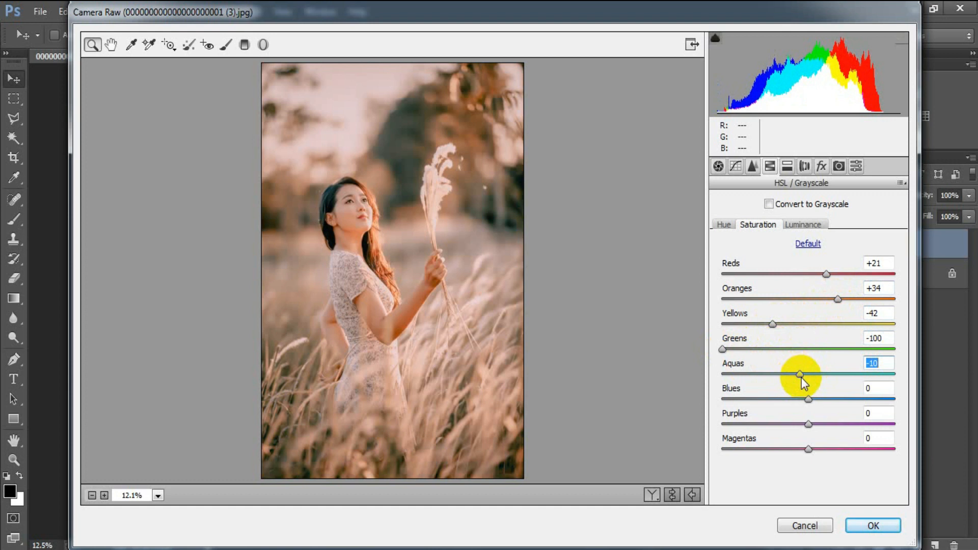
drag(809, 399, 786, 400)
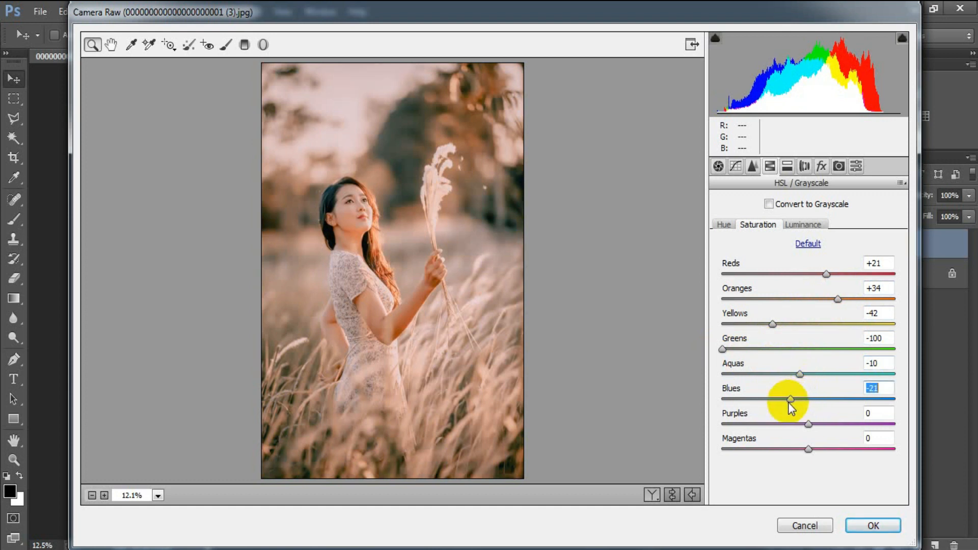
drag(790, 402, 720, 426)
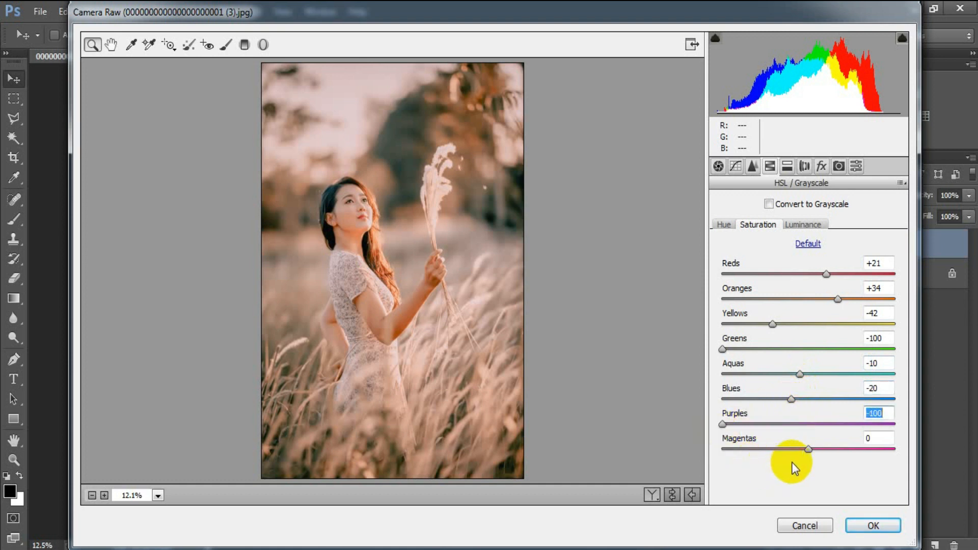
drag(808, 448, 773, 450)
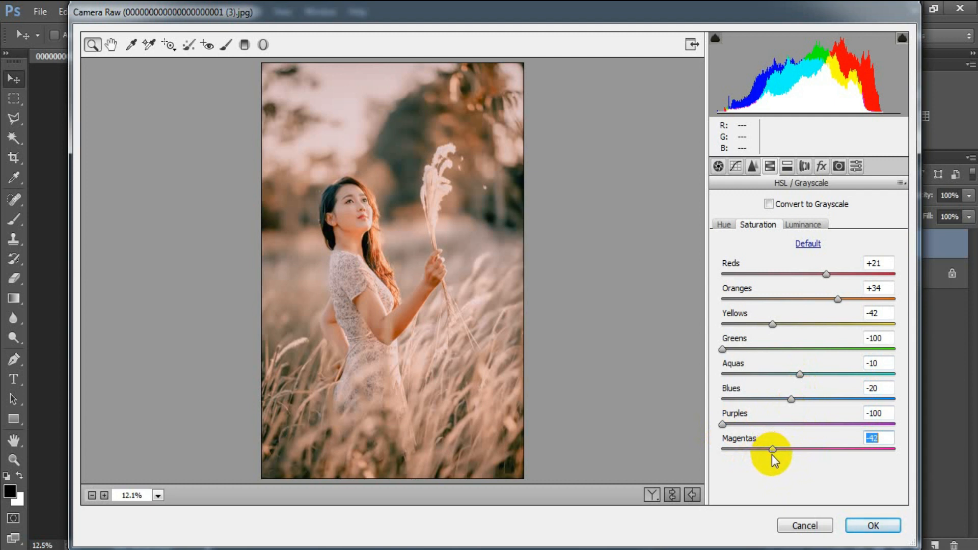
click(881, 438)
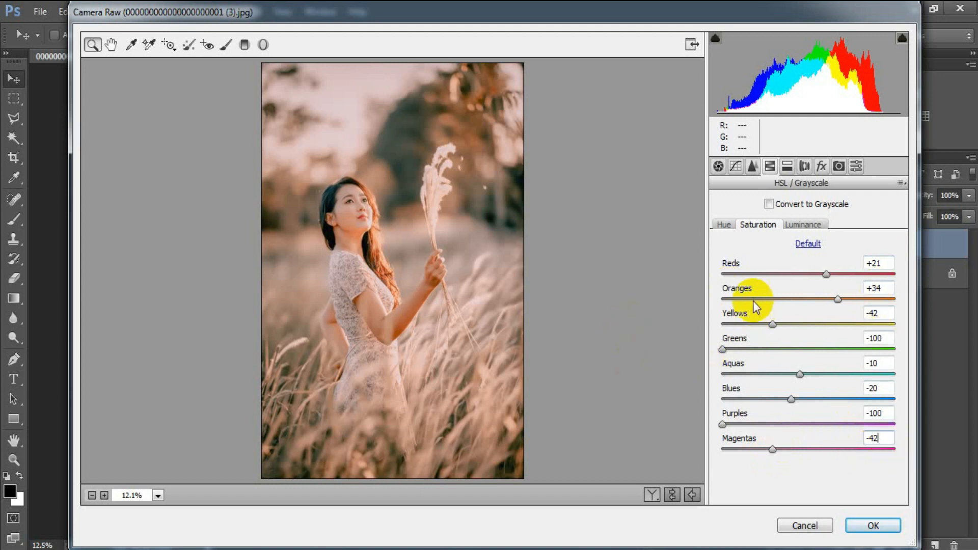
- Set the HSL luminance of Reds to +25, Oranges to +5, Yellows to +26 and Greens to +84
click(803, 225)
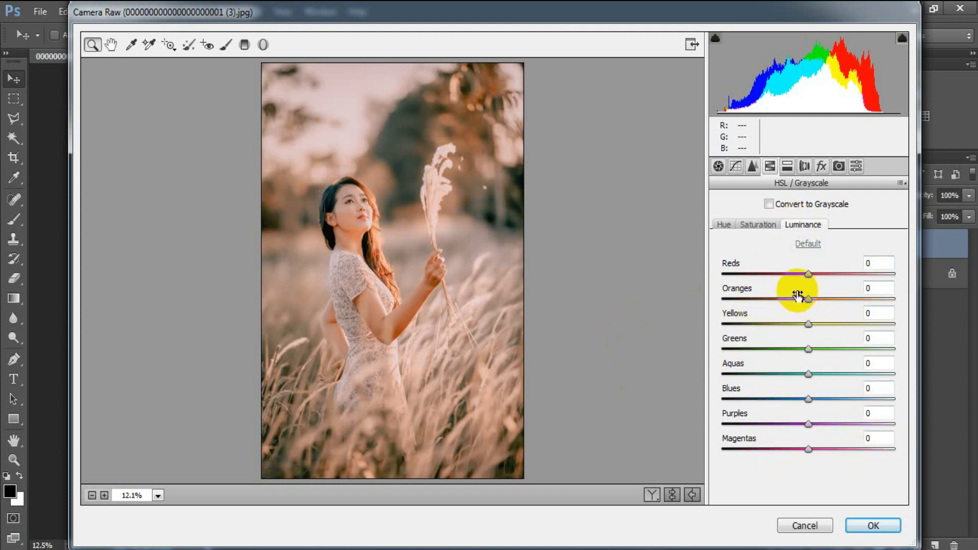
drag(809, 275, 830, 275)
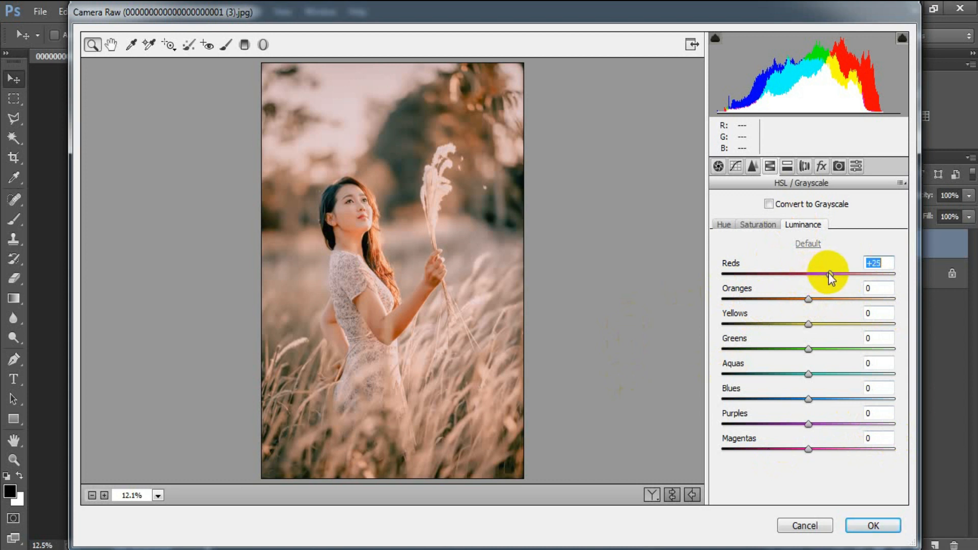
drag(809, 299, 814, 309)
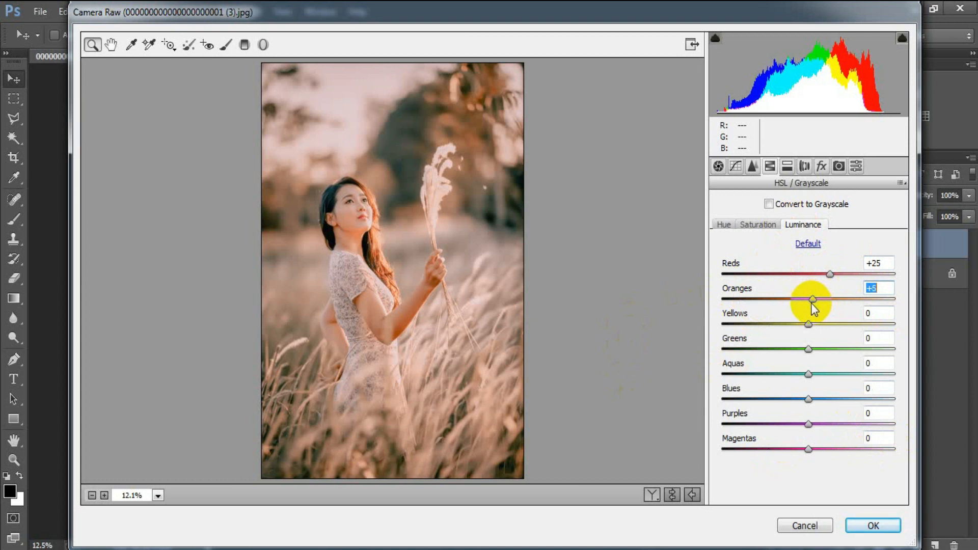
drag(807, 325, 832, 329)
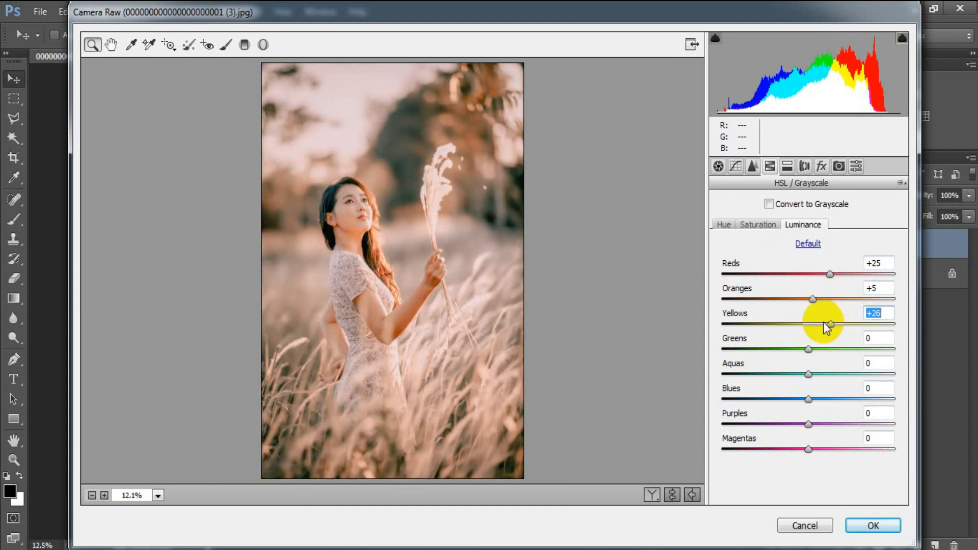
drag(808, 350, 882, 348)
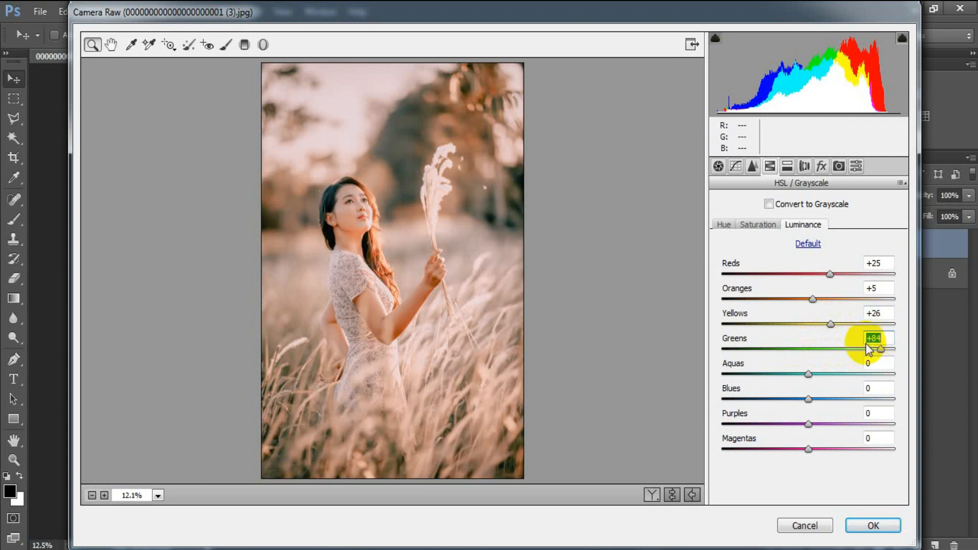
- Set the HSL luminance of Aquas to +12, Blues to +10, Purples to +100 and Magentas to +69
drag(808, 375, 818, 375)
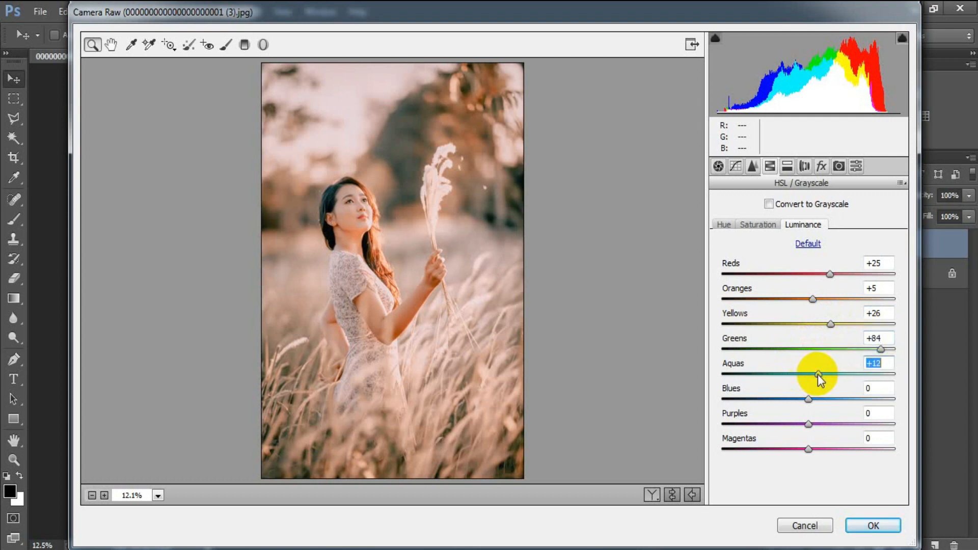
drag(808, 400, 909, 433)
drag(808, 448, 846, 450)
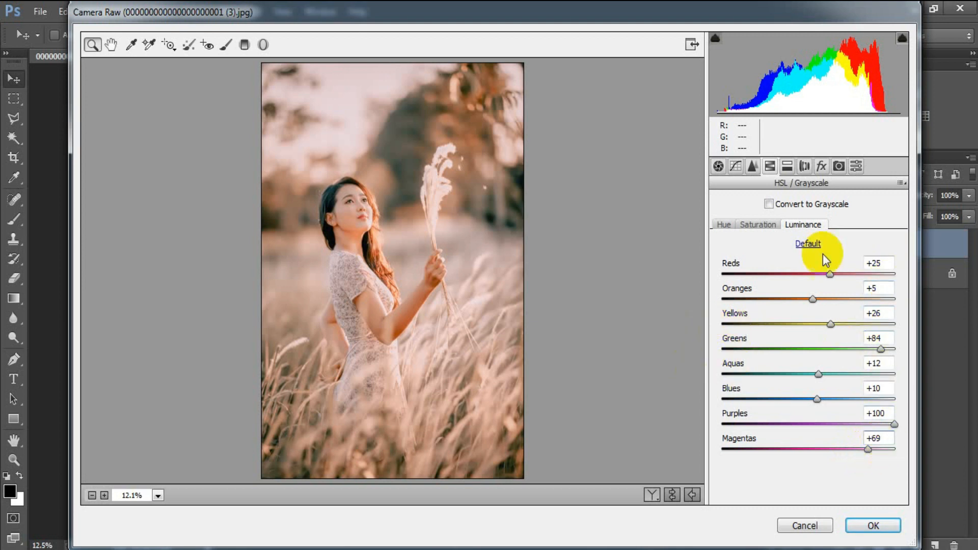
- Split tone the photo with highlights at hue 68 and saturation 10, and shadows at hue 149 and saturation 3
click(804, 166)
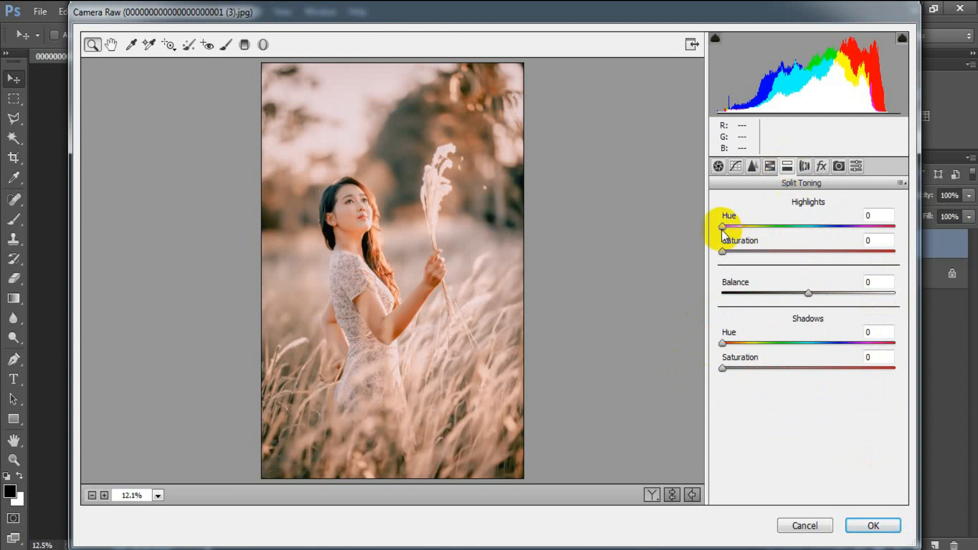
drag(724, 227, 758, 228)
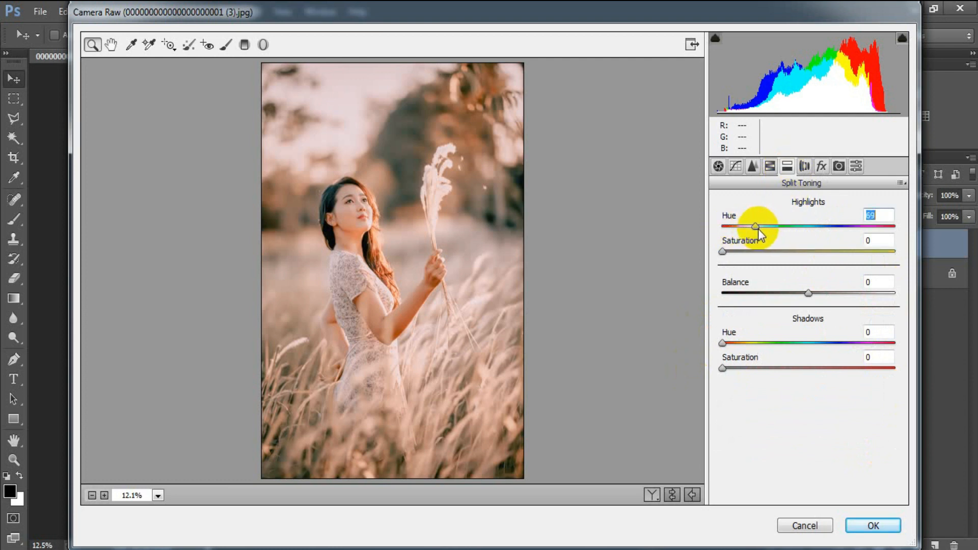
drag(758, 228, 740, 252)
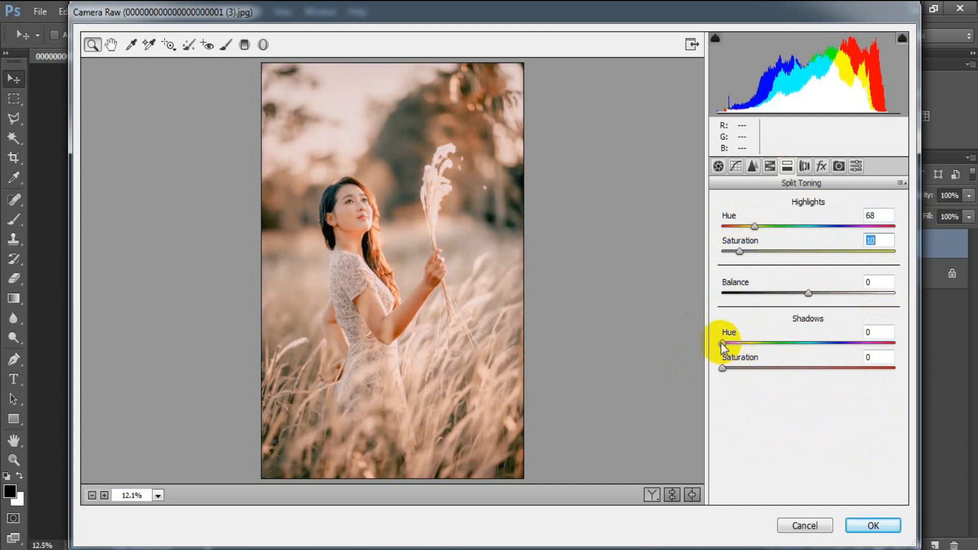
drag(722, 342, 792, 342)
drag(722, 369, 727, 368)
click(882, 355)
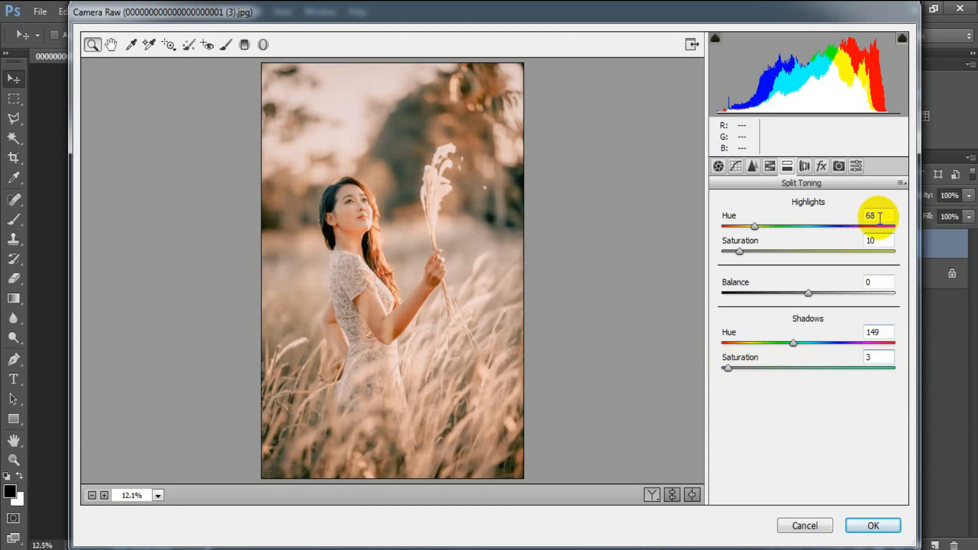
- Darken the photo's edges with a Highlight Priority post-crop vignette amount of -13
click(819, 167)
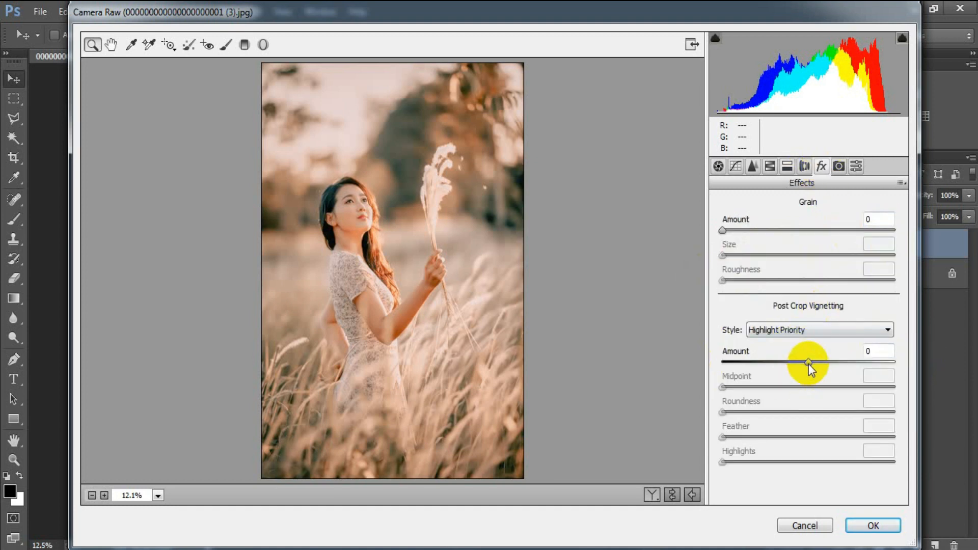
drag(808, 363, 797, 365)
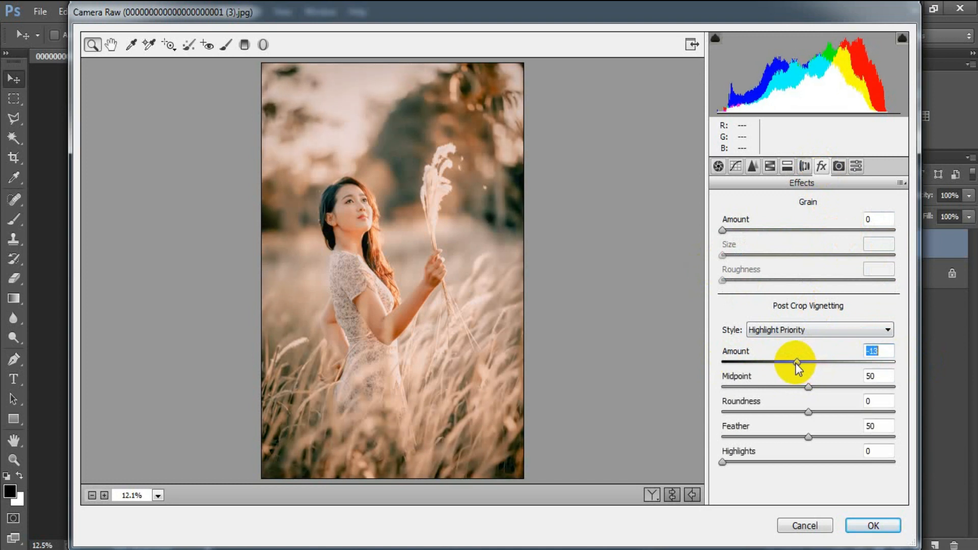
- Calibrate the camera primaries with red hue +21 and saturation -9, green hue -19, and blue hue +10
click(838, 167)
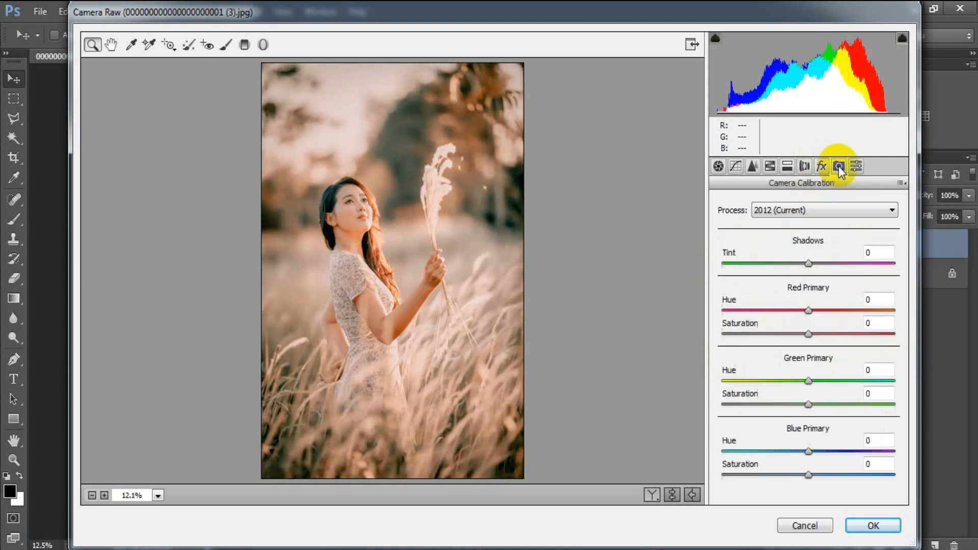
drag(809, 312, 803, 332)
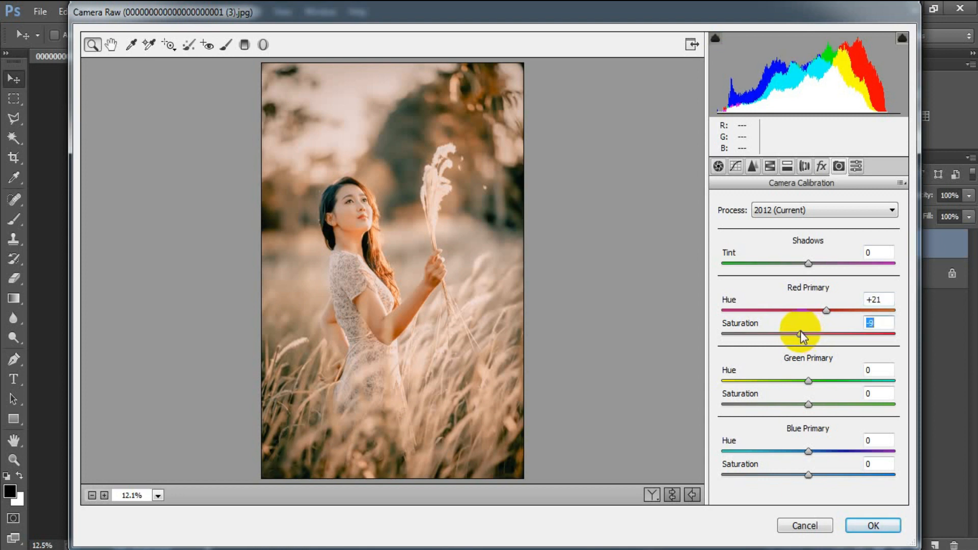
drag(810, 380, 793, 380)
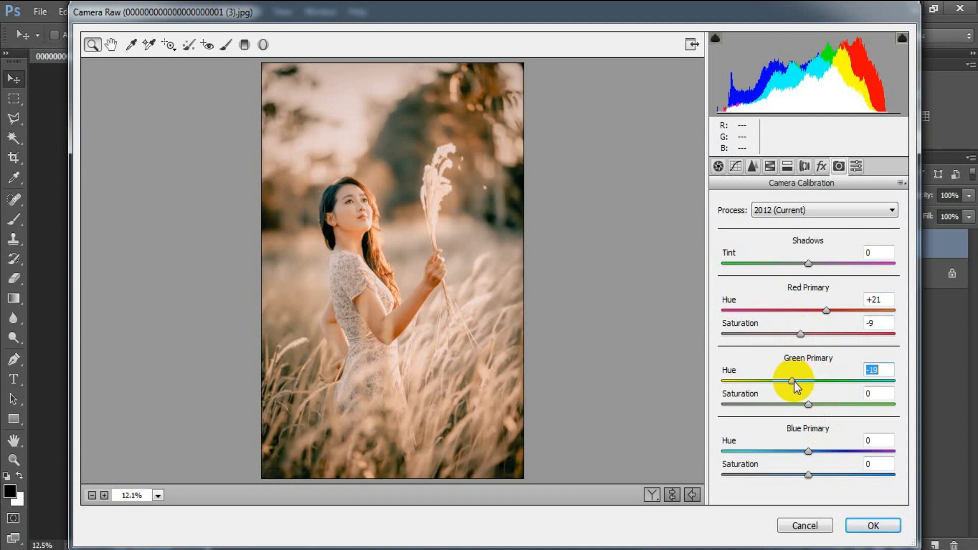
drag(811, 451, 819, 451)
click(873, 441)
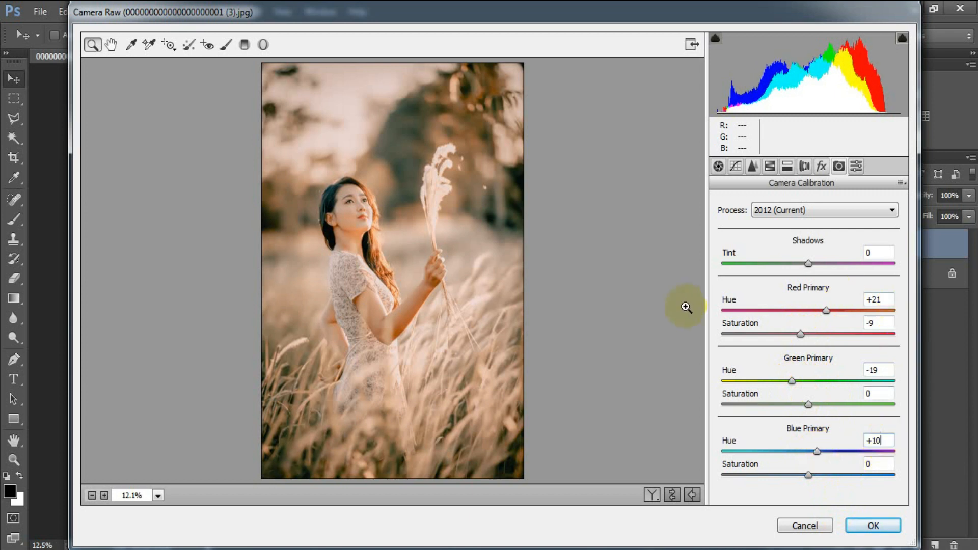
- Compare the graded portrait with the original in the before/after views and apply the Camera Raw adjustments to the layer
click(671, 494)
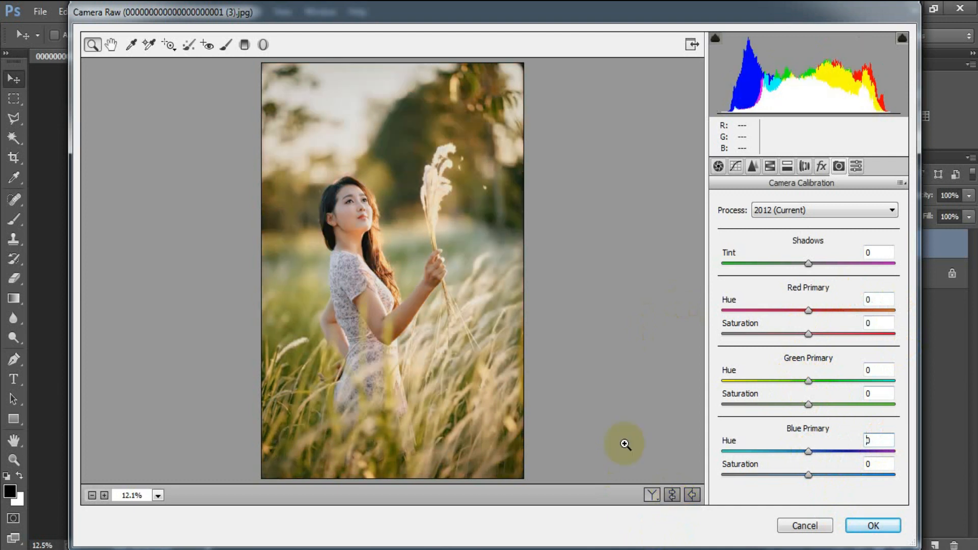
click(672, 494)
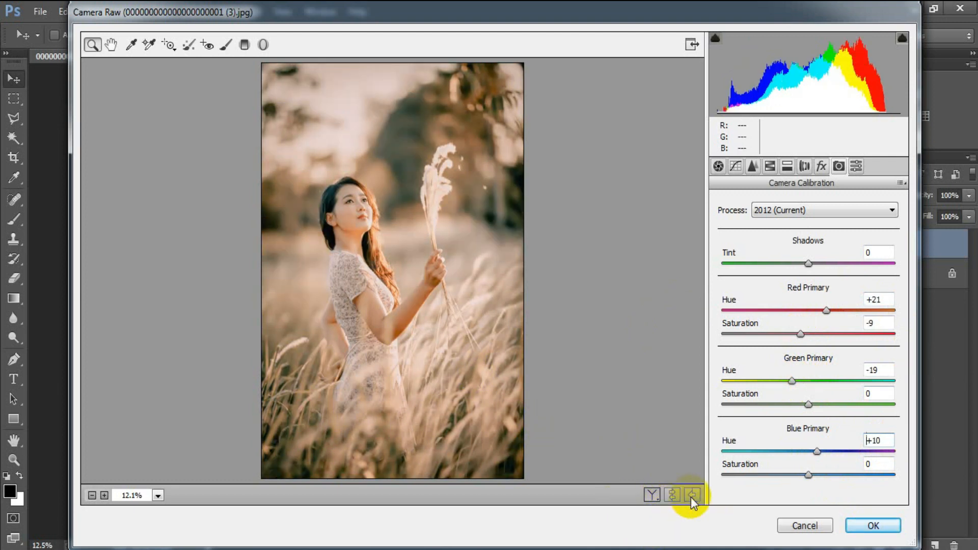
click(657, 494)
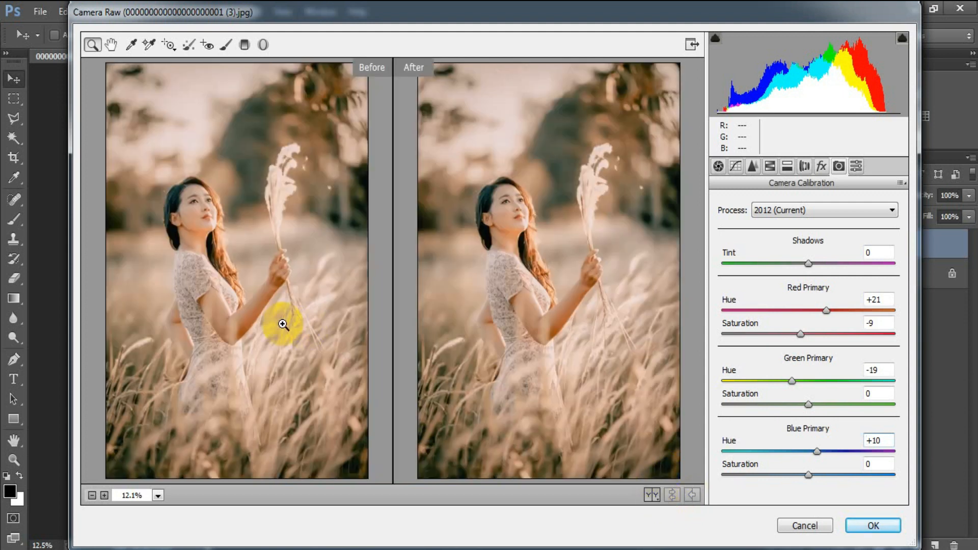
click(652, 494)
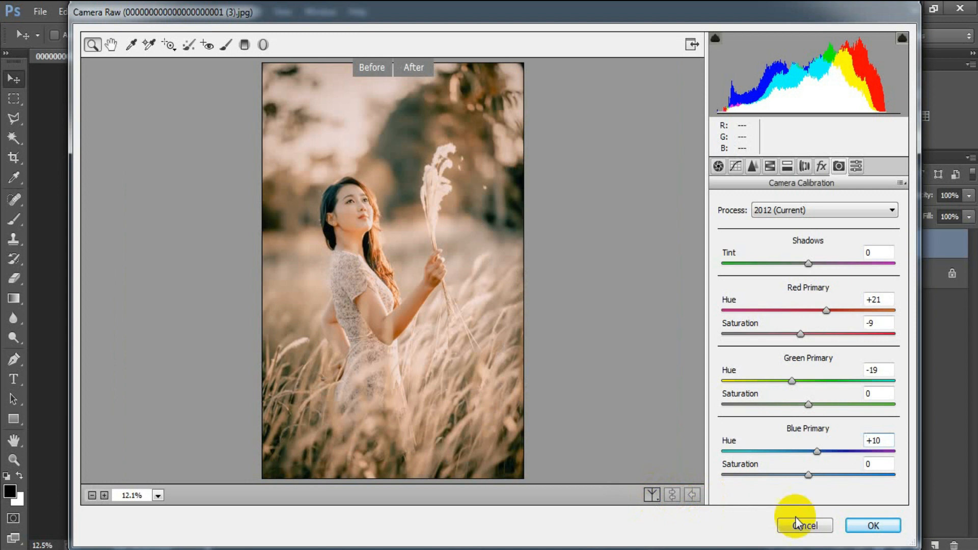
click(872, 526)
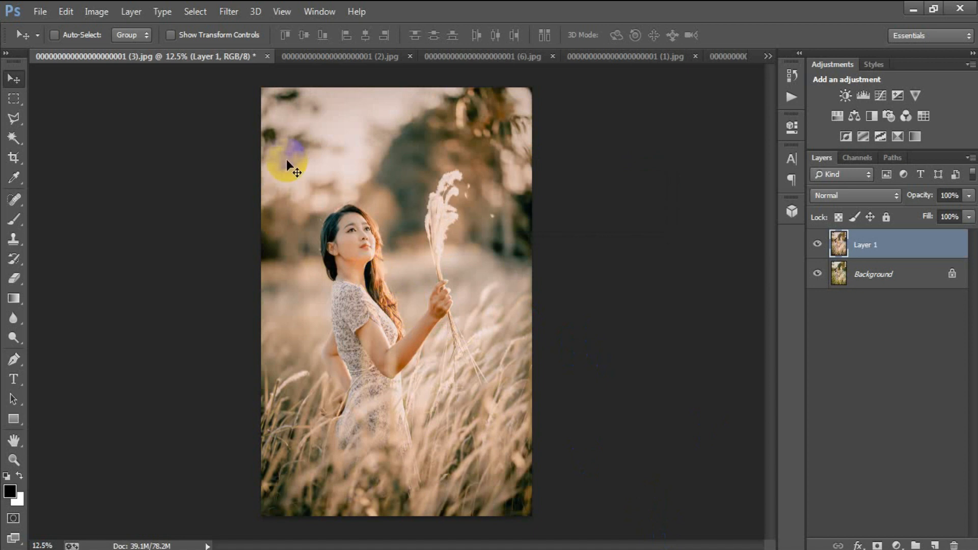
- Compare the graded Layer 1 with the original Background in the photos numbered (2) and (6)
click(312, 57)
click(819, 245)
click(819, 246)
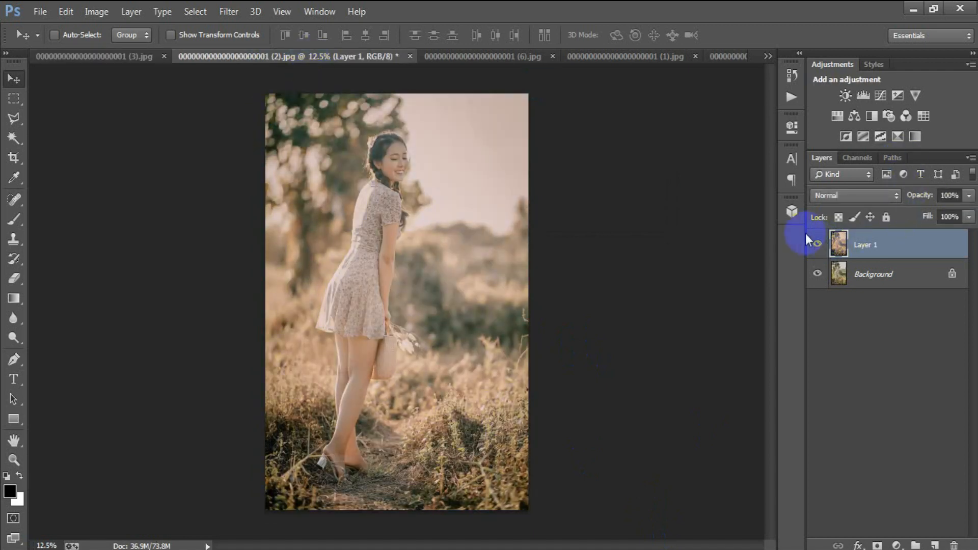
click(454, 55)
click(815, 244)
click(815, 244)
- Compare the graded Layer 1 with the original Background in the photos numbered (1) and (5)
click(604, 53)
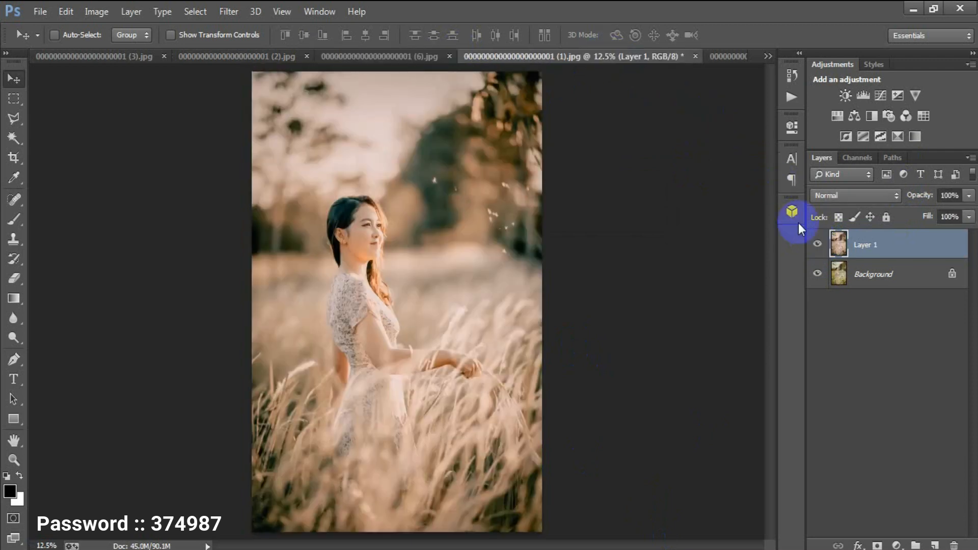
click(817, 244)
click(817, 245)
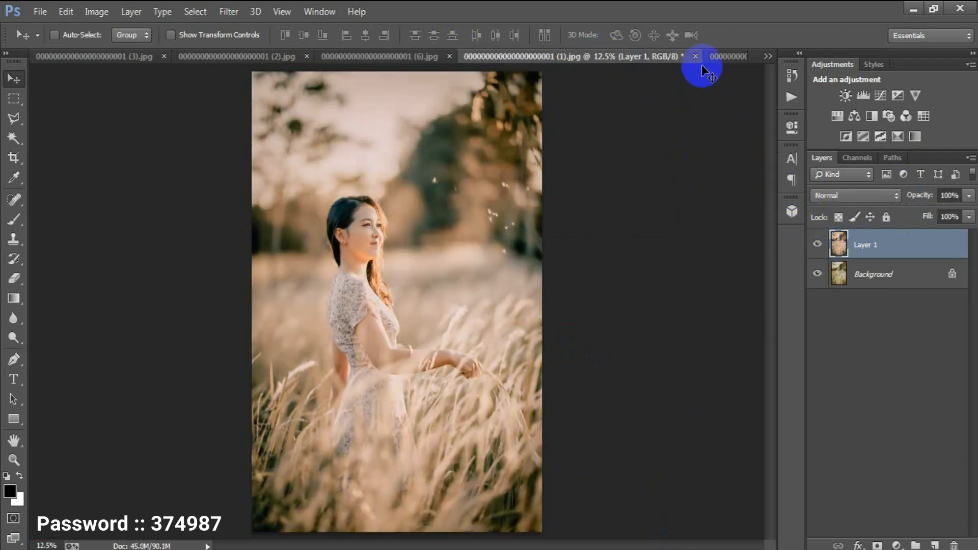
click(718, 56)
click(818, 245)
click(818, 244)
click(818, 244)
click(818, 245)
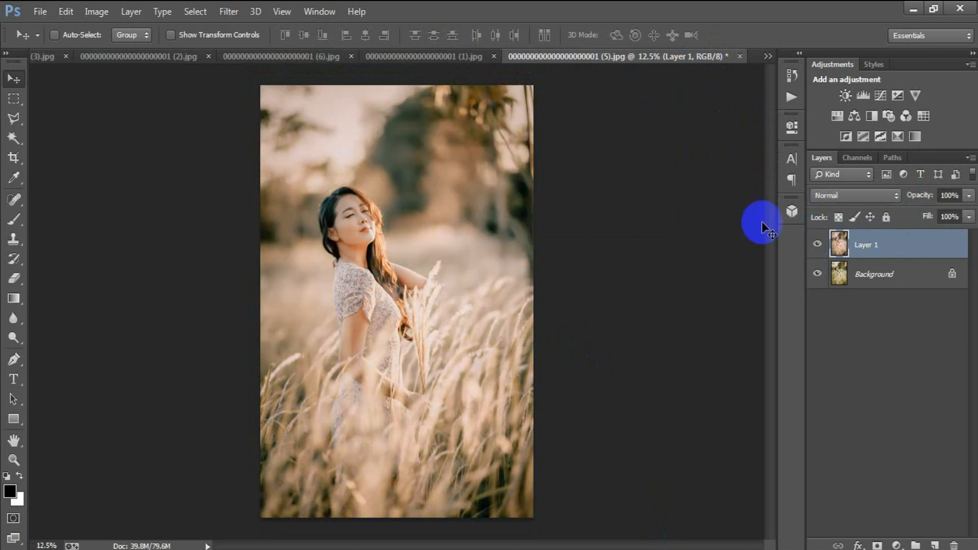
- Return to the photo numbered (3) and toggle Layer 1's visibility to compare its grade with the original
click(55, 59)
click(818, 245)
click(818, 244)
click(818, 245)
click(818, 244)
click(818, 245)
click(818, 245)
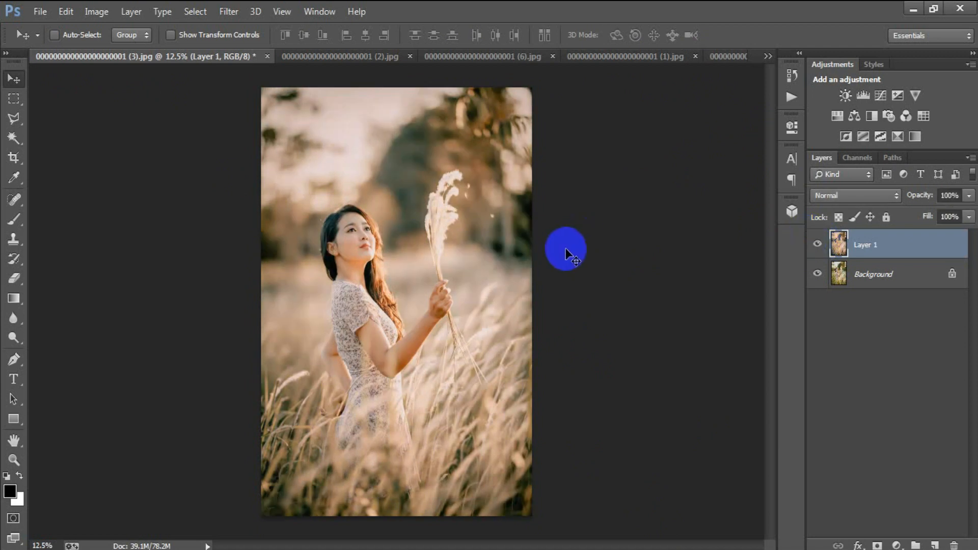